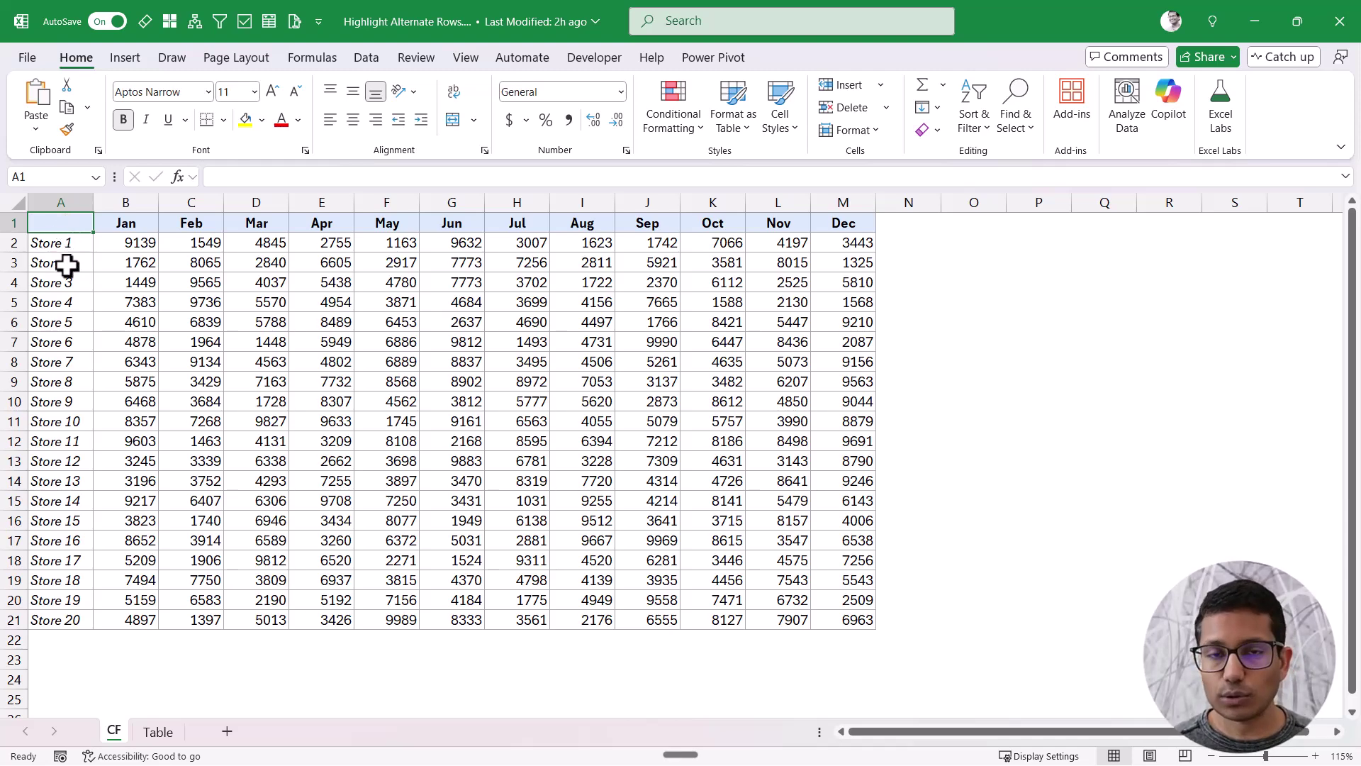
left_click(14, 263)
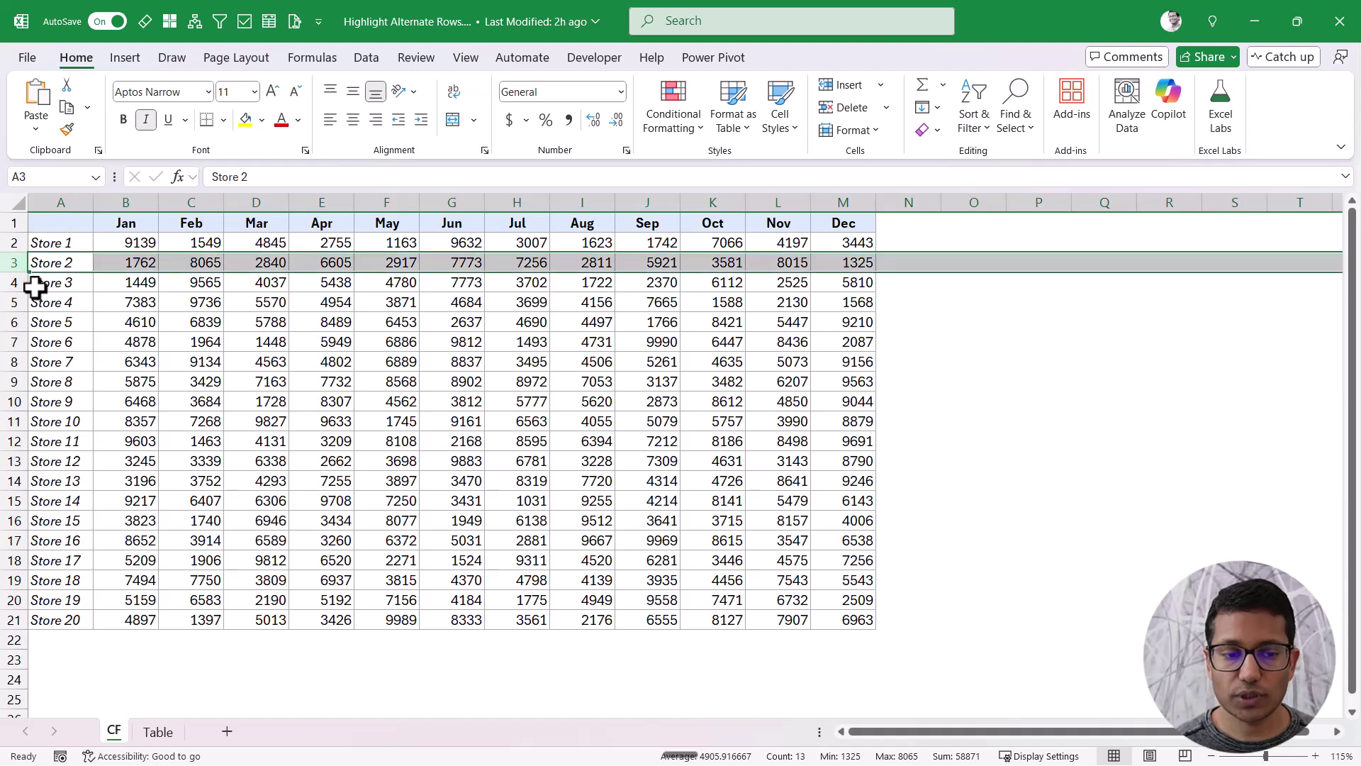
left_click(15, 302)
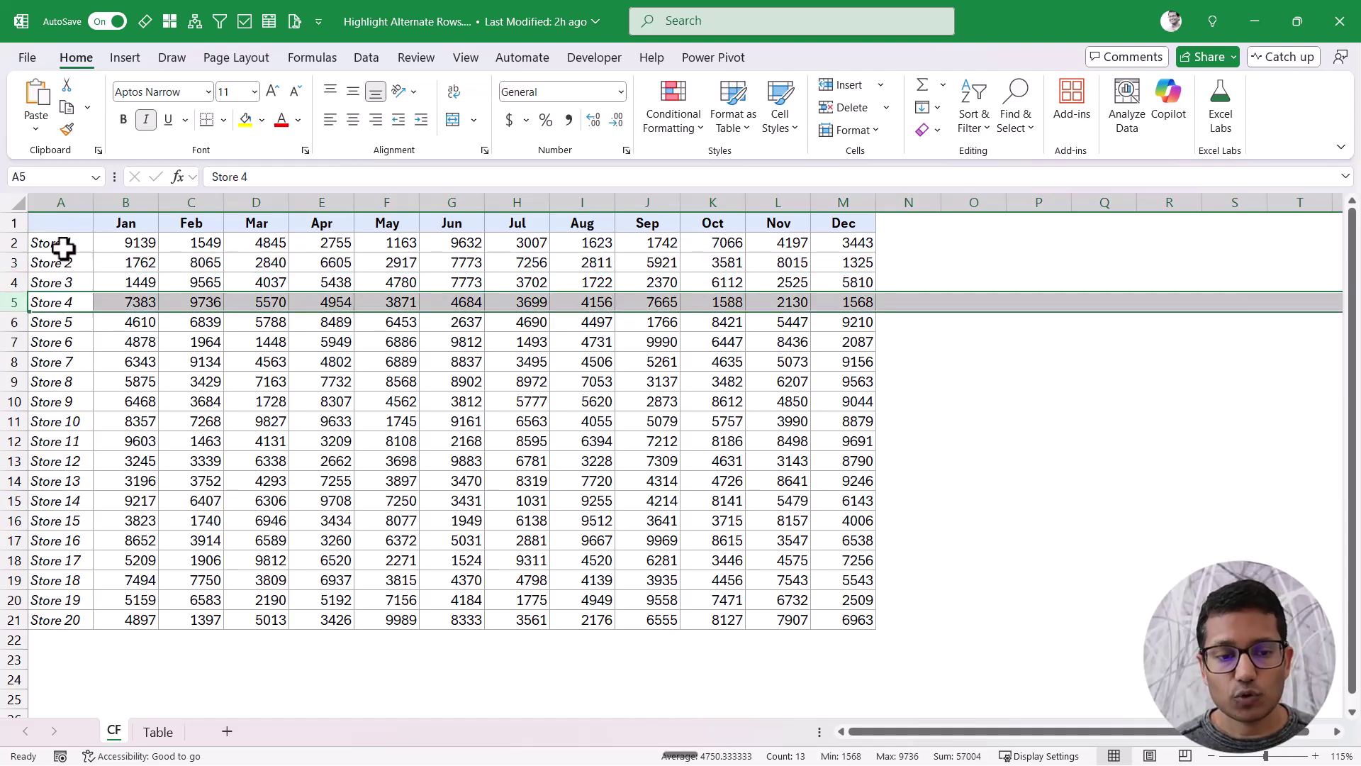
left_click_drag(61, 246, 847, 616)
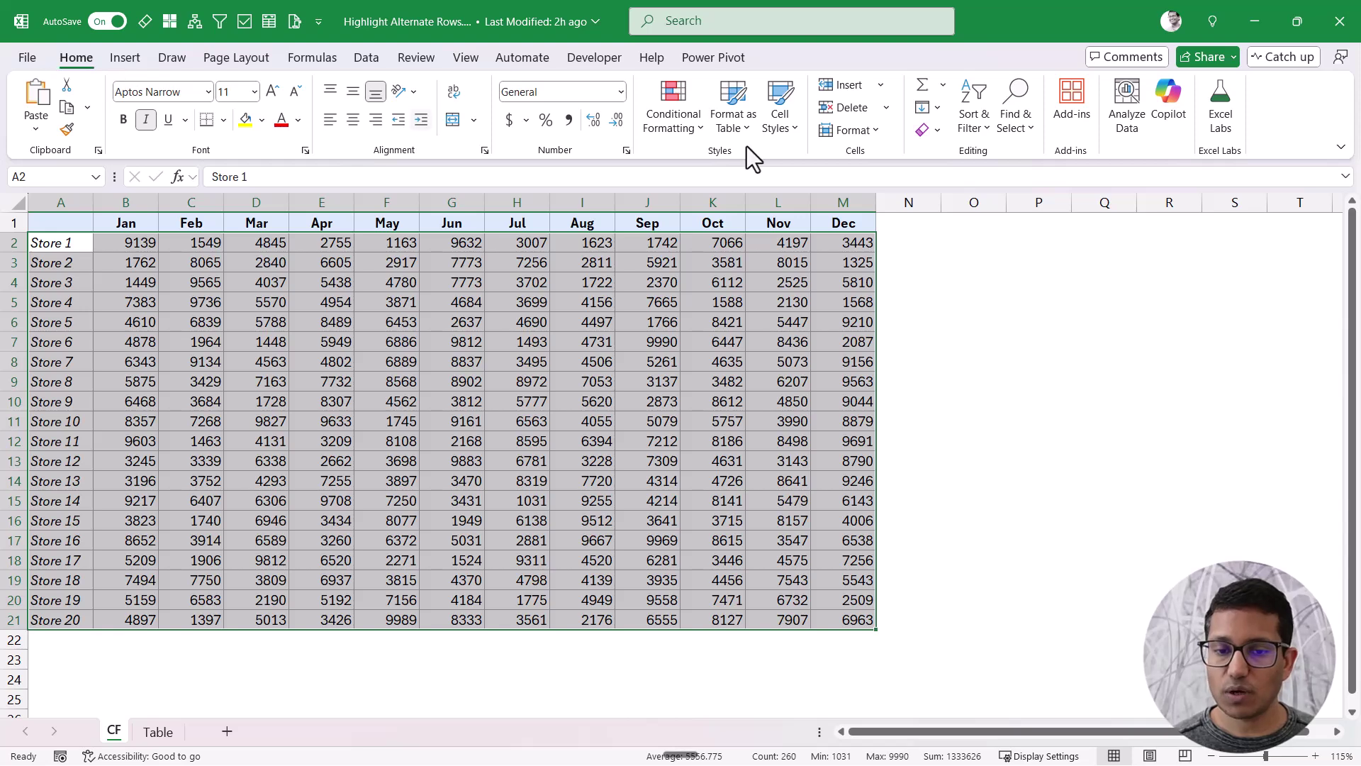
left_click(679, 129)
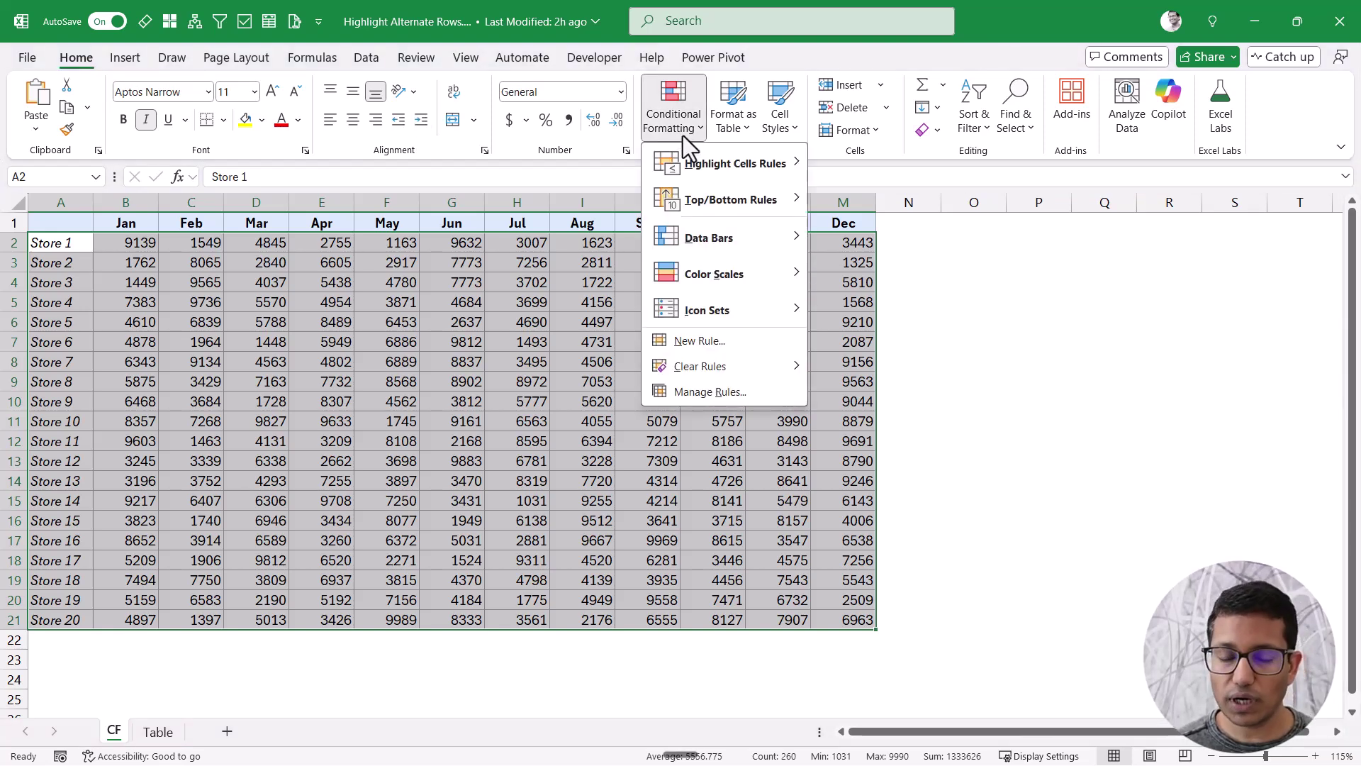
left_click(696, 343)
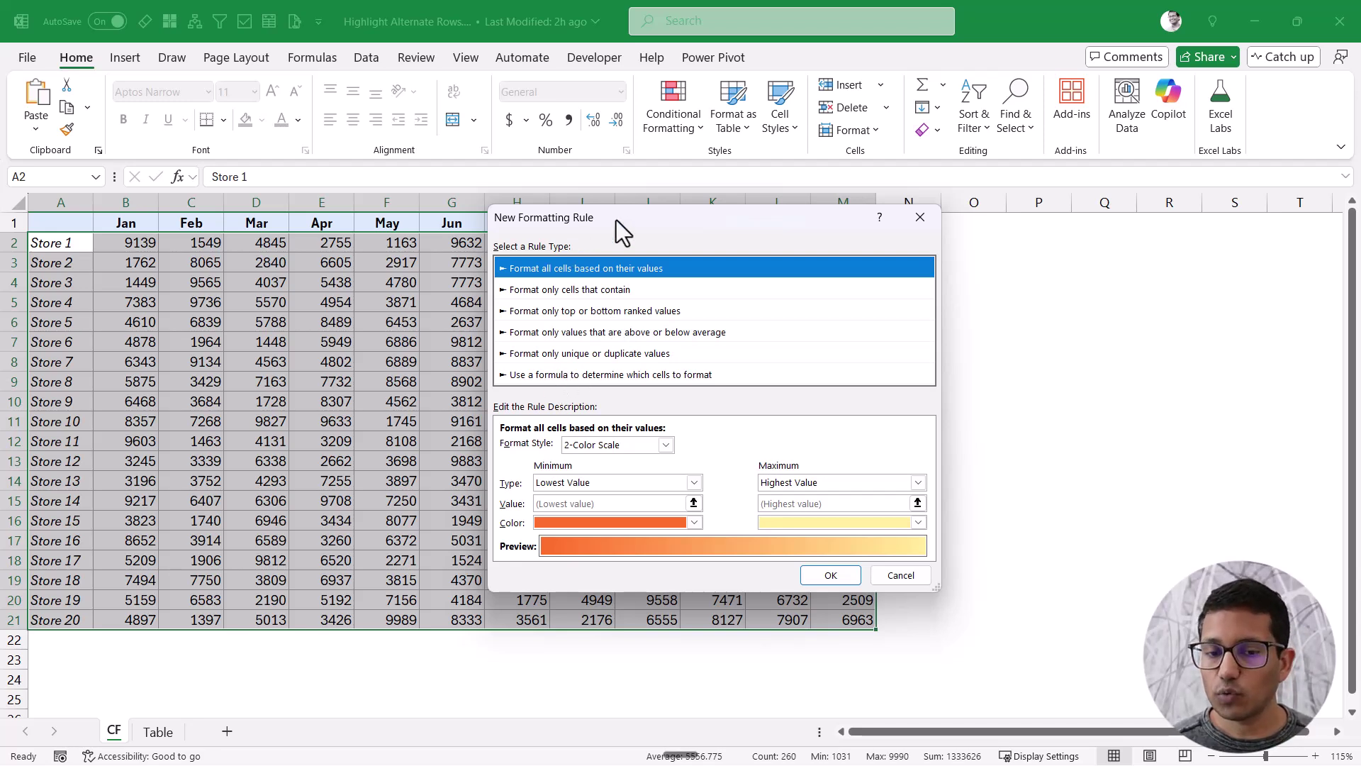
left_click(560, 375)
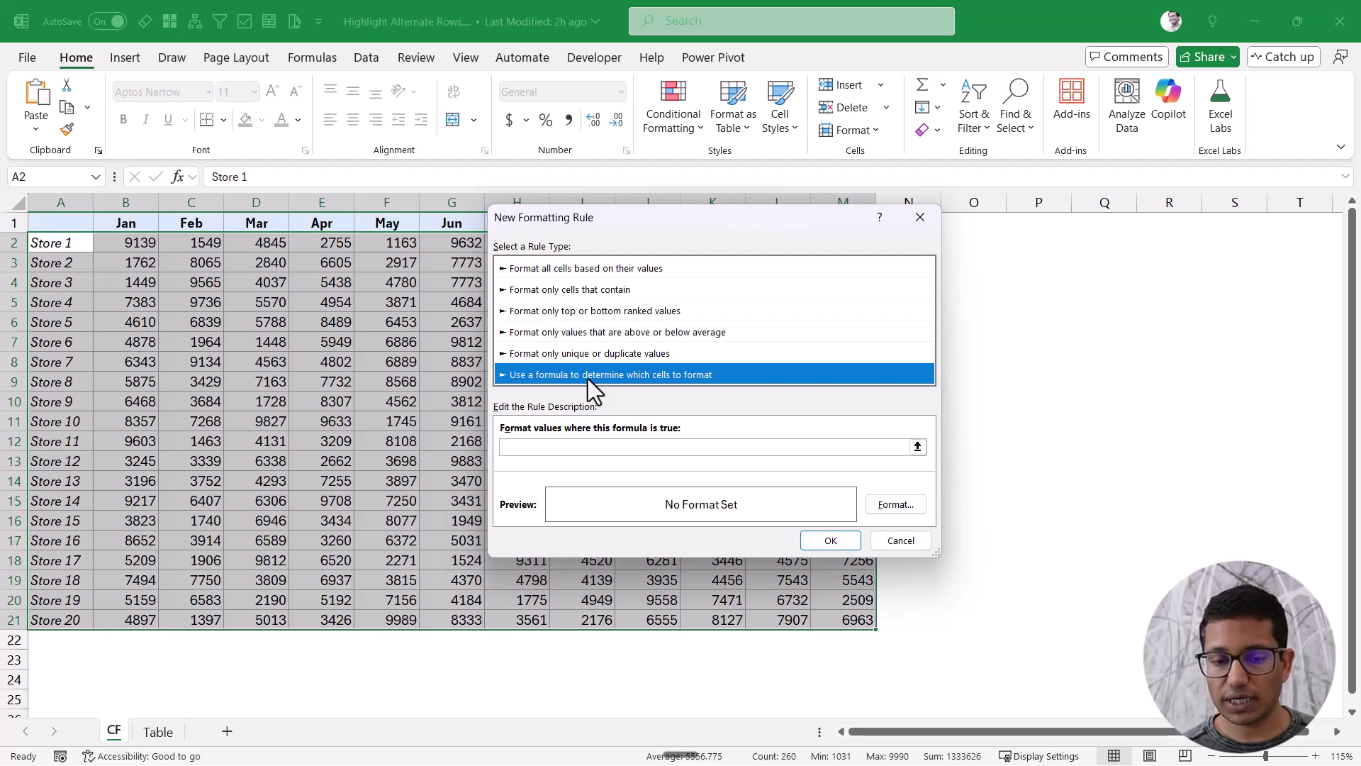
left_click(571, 446)
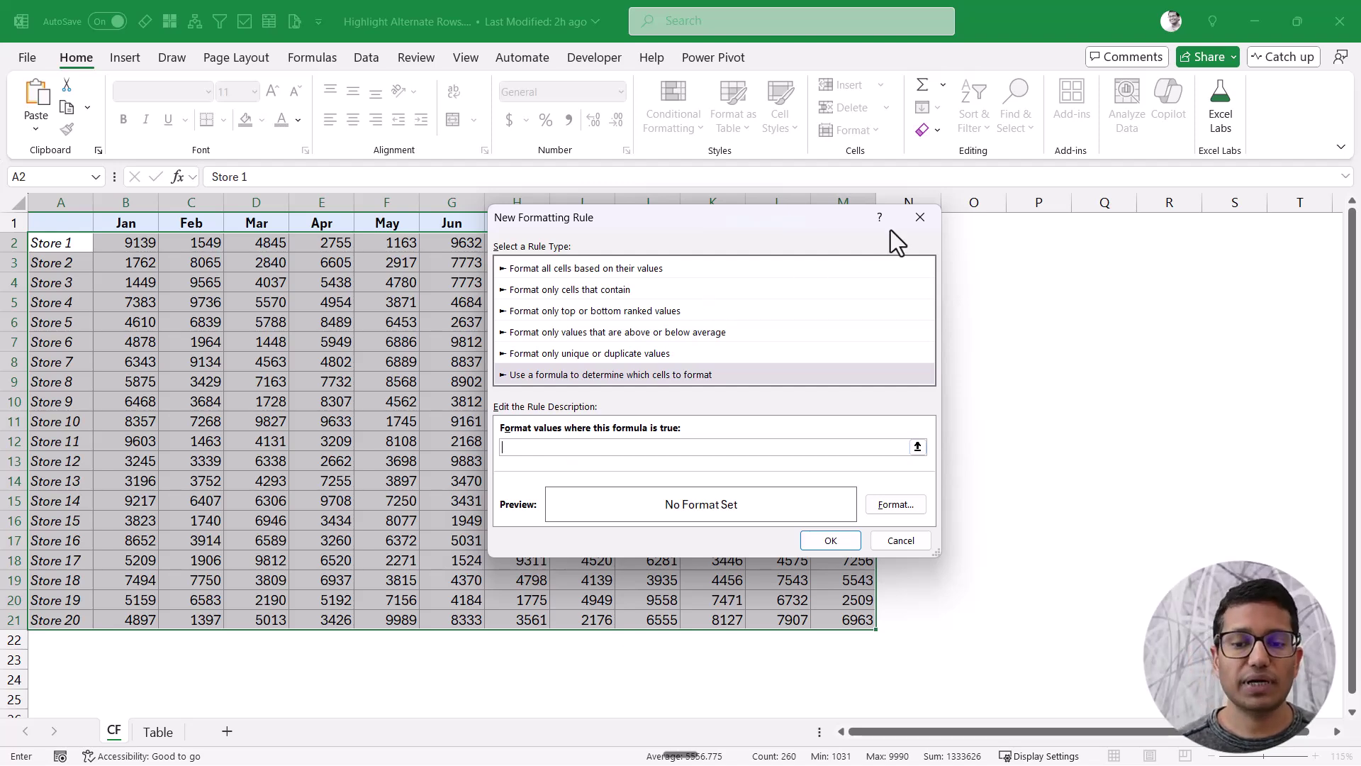
left_click(920, 218)
Step: Enter the formula =MOD(ROW()-1,2) in cell N2, beside the Store 1 row
left_click(910, 244)
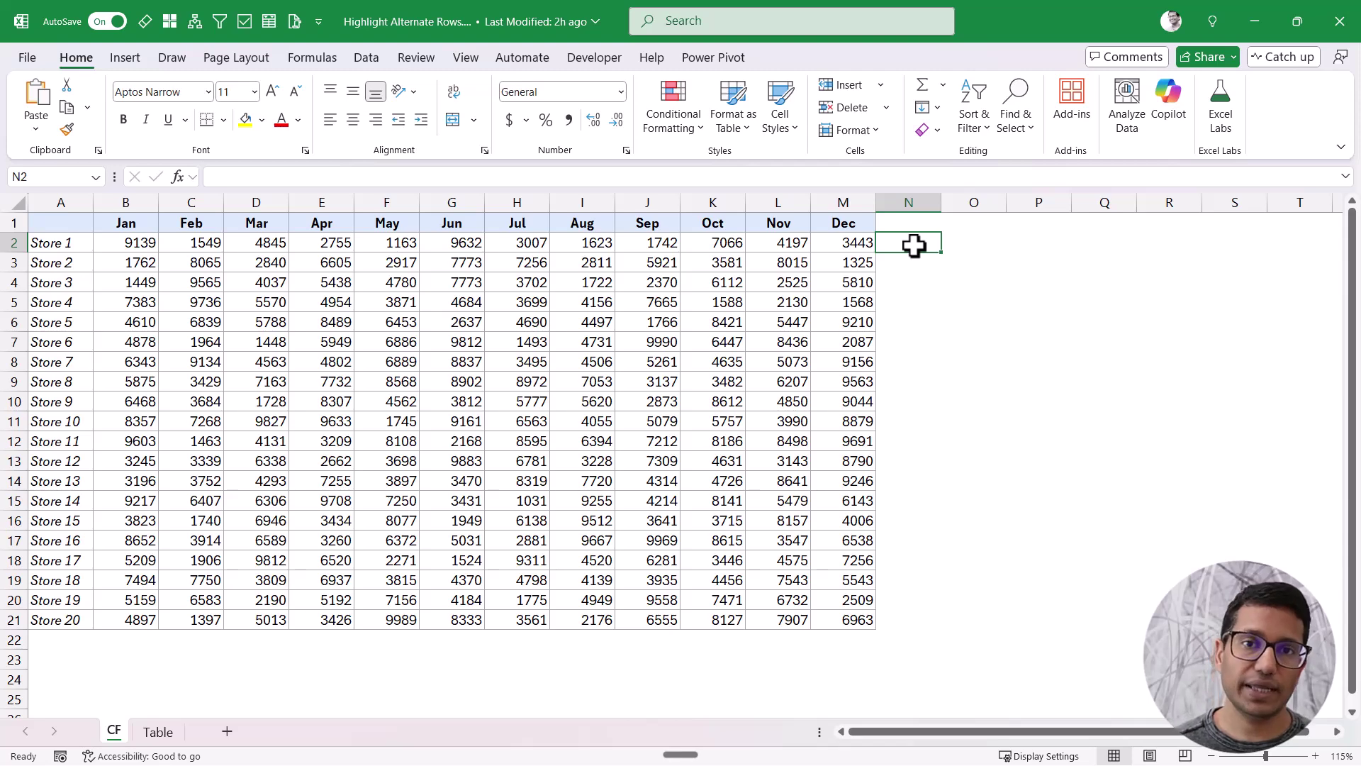
type("=mod")
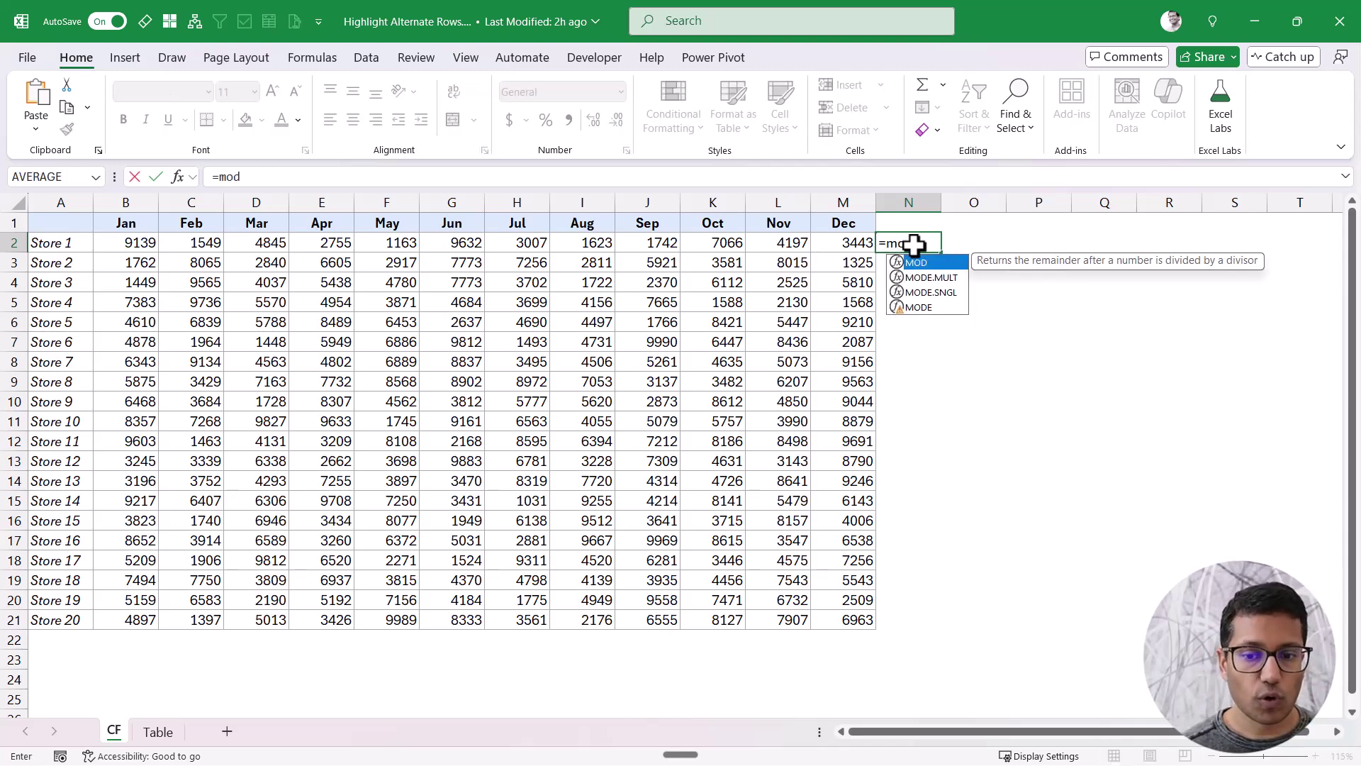
key("Tab")
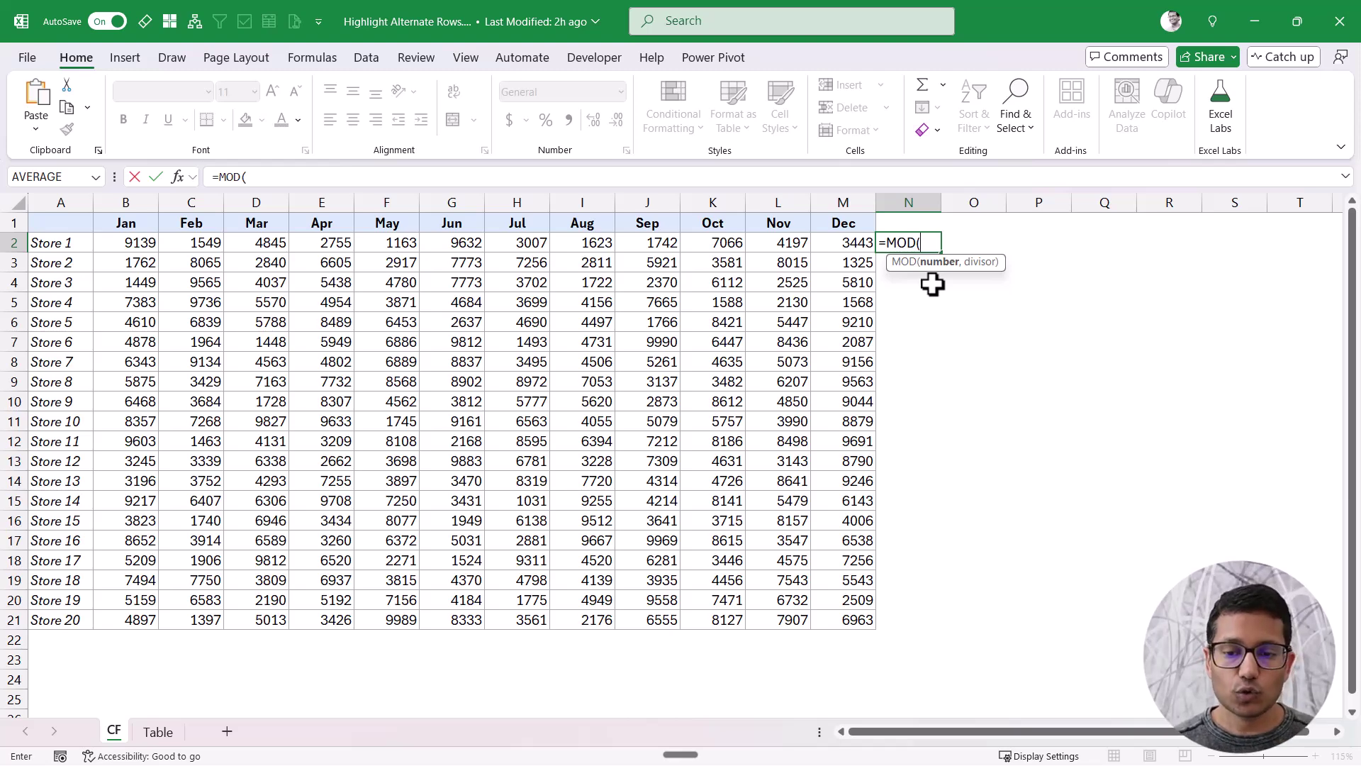
type("ROW")
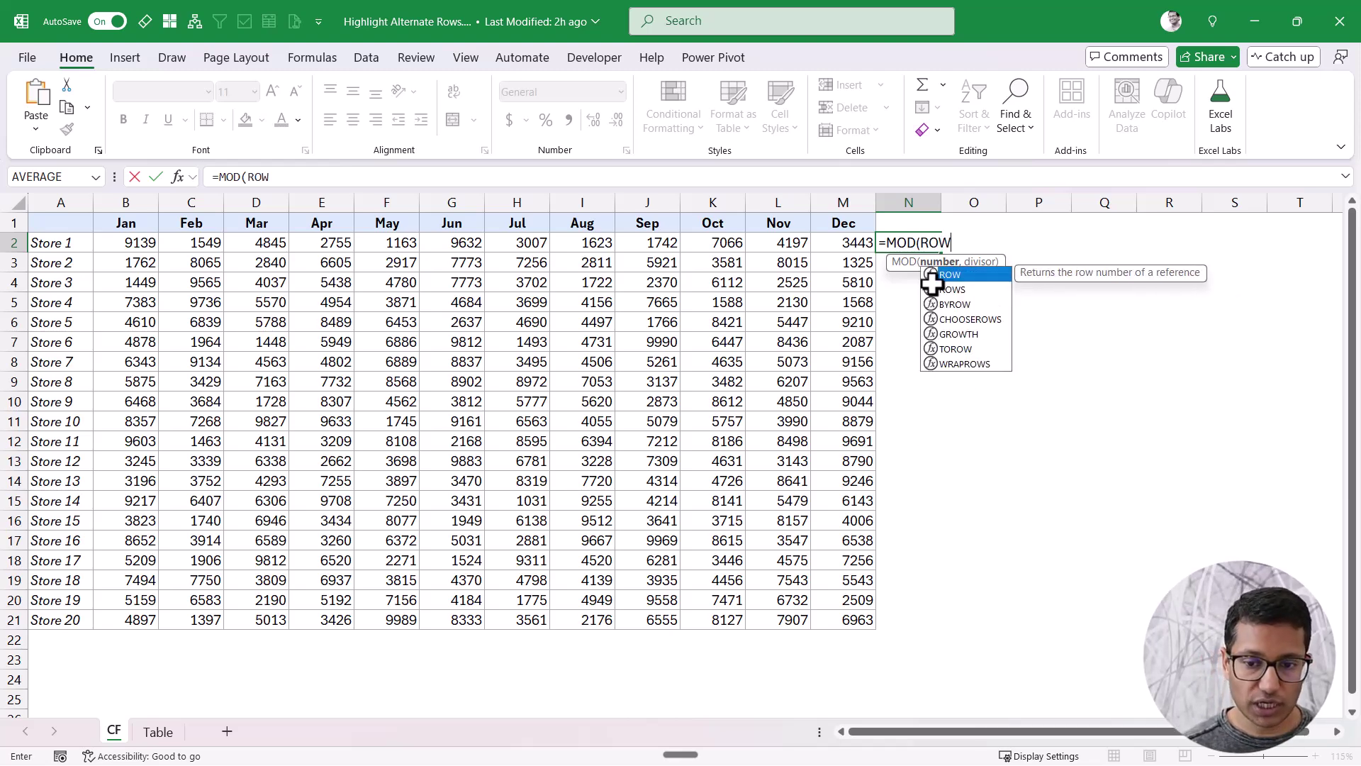
type("()")
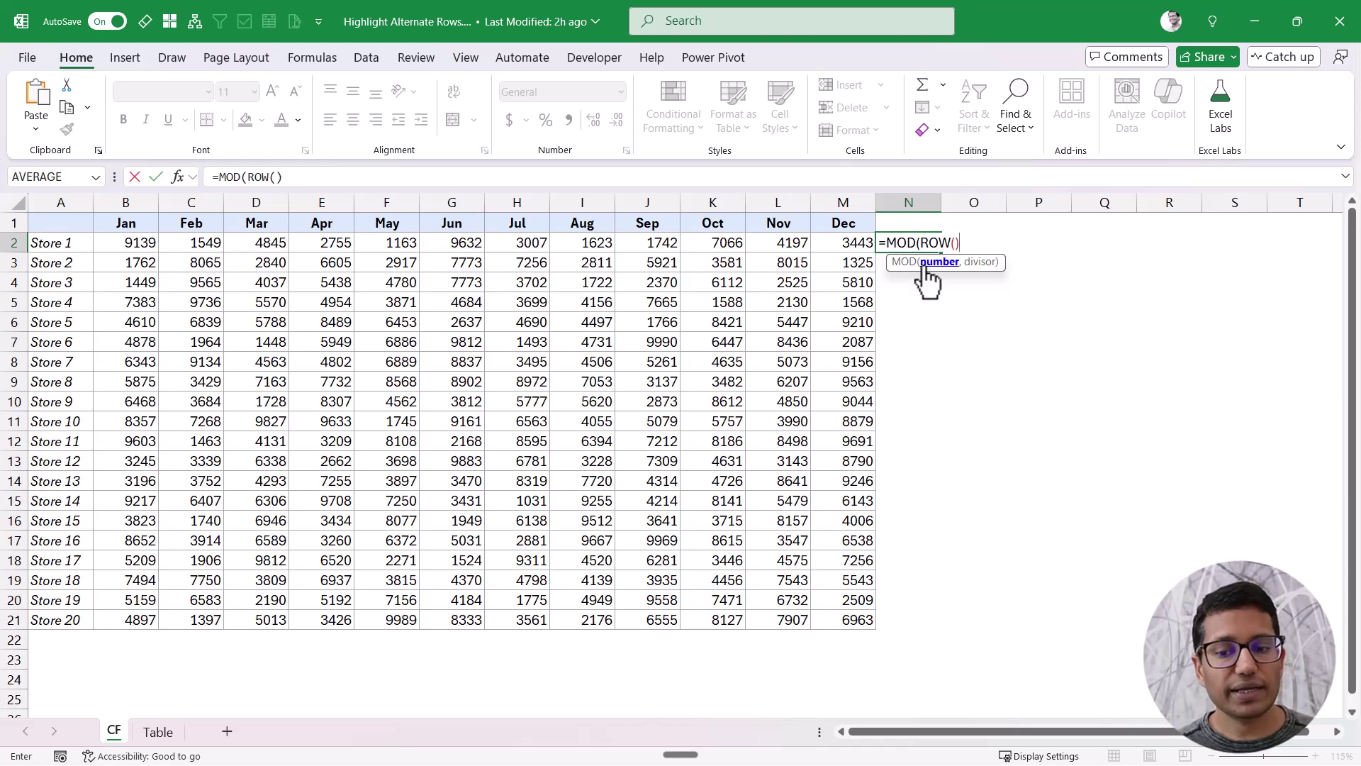
left_click_drag(922, 248, 963, 248)
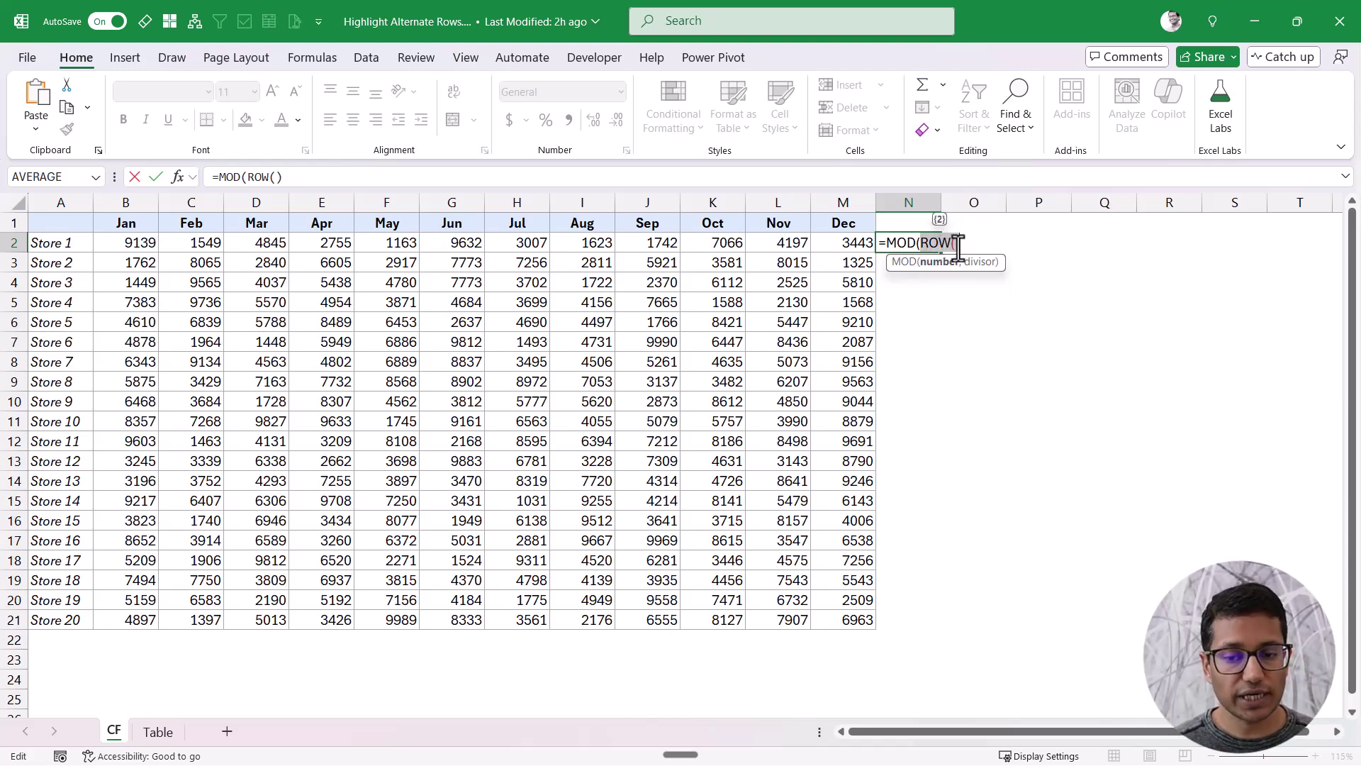
left_click(966, 243)
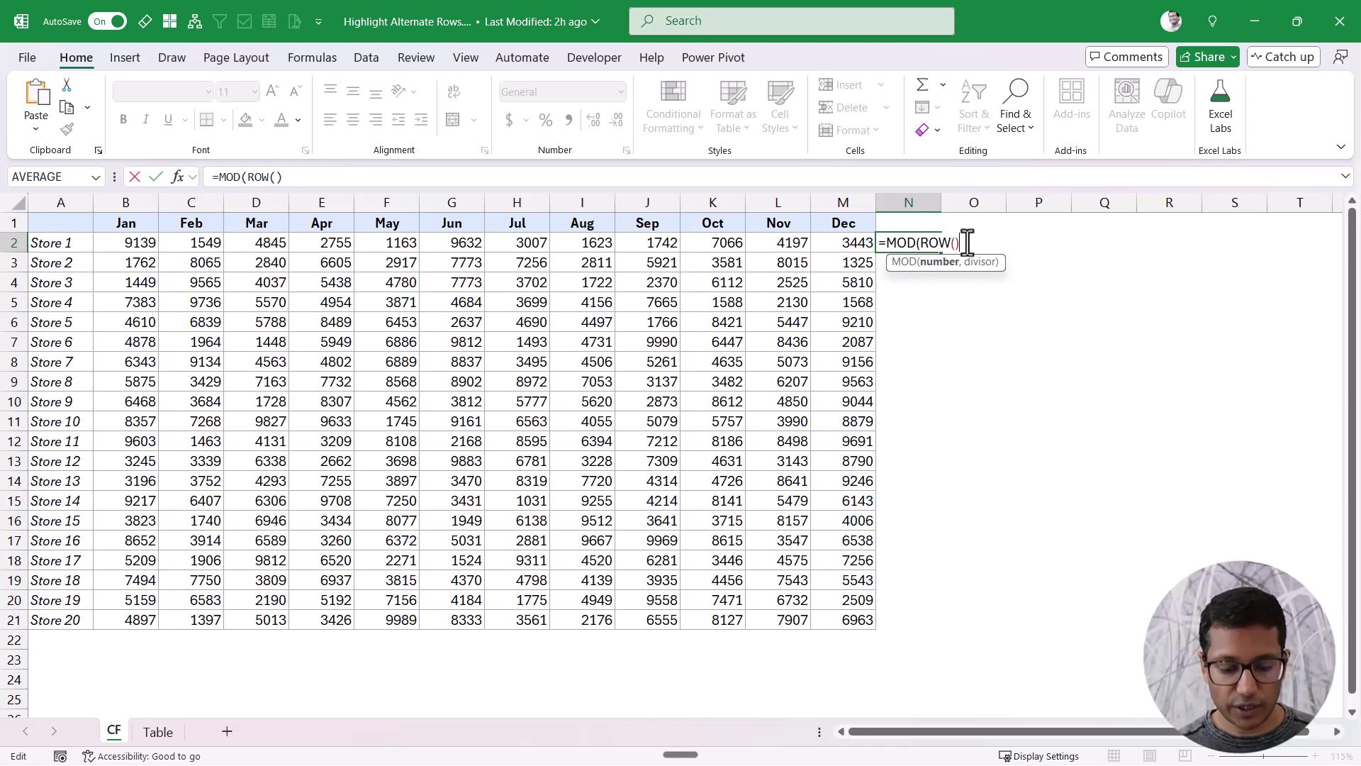
type("-1")
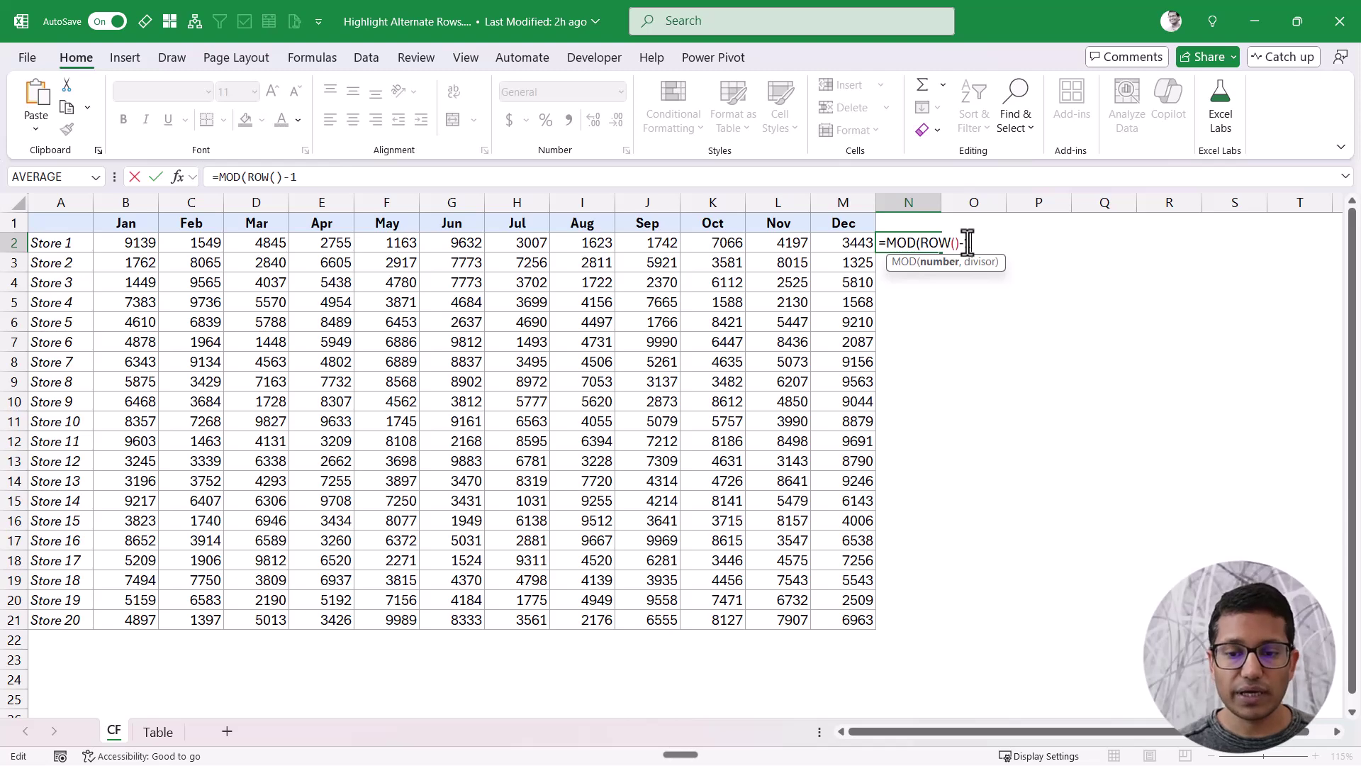
left_click_drag(920, 243, 973, 242)
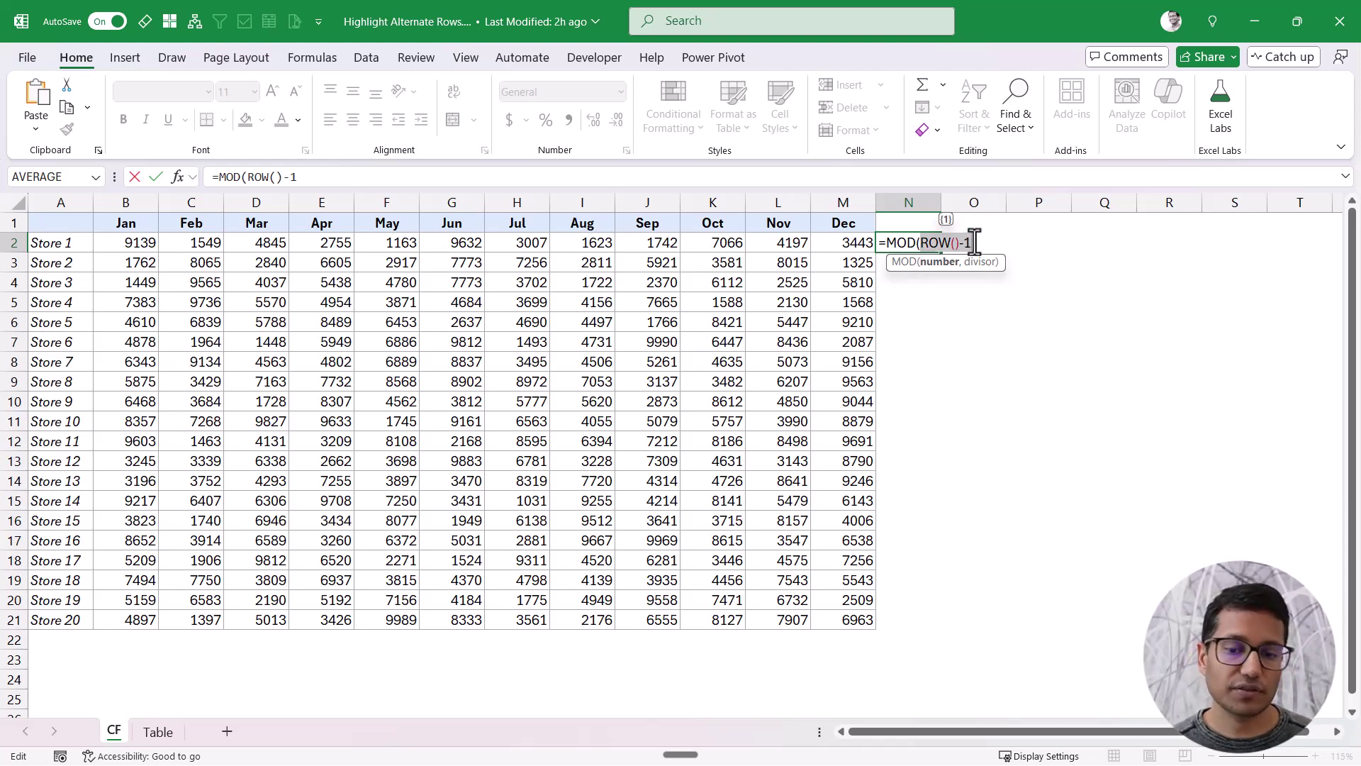
left_click(975, 243)
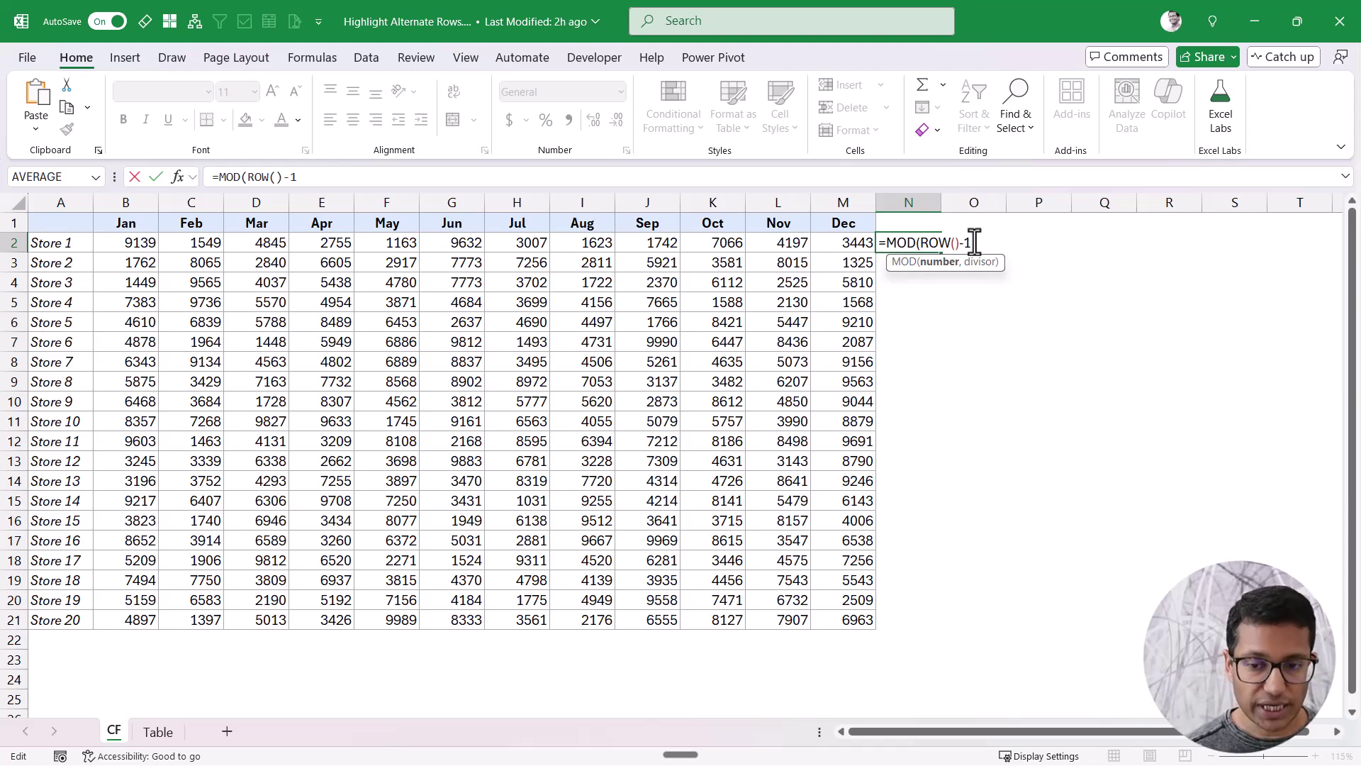
type(",")
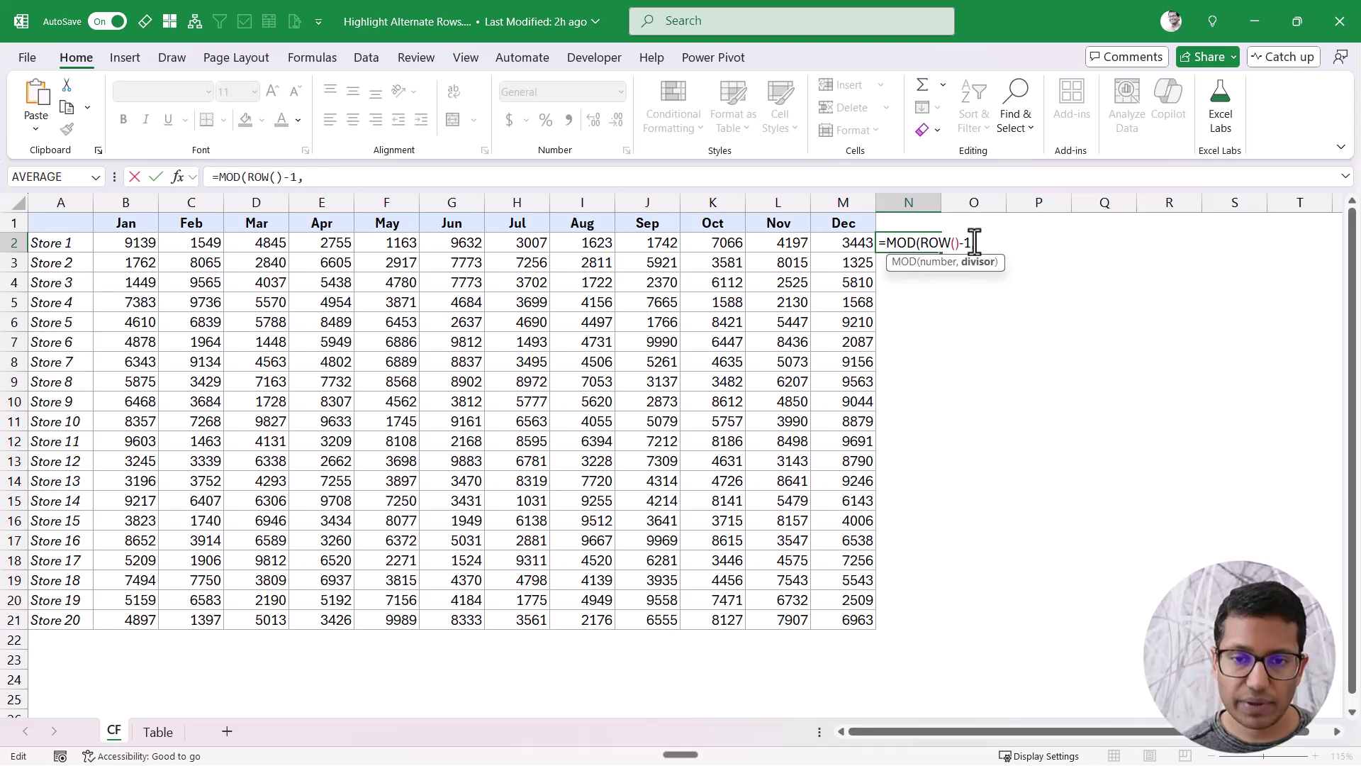
type("2")
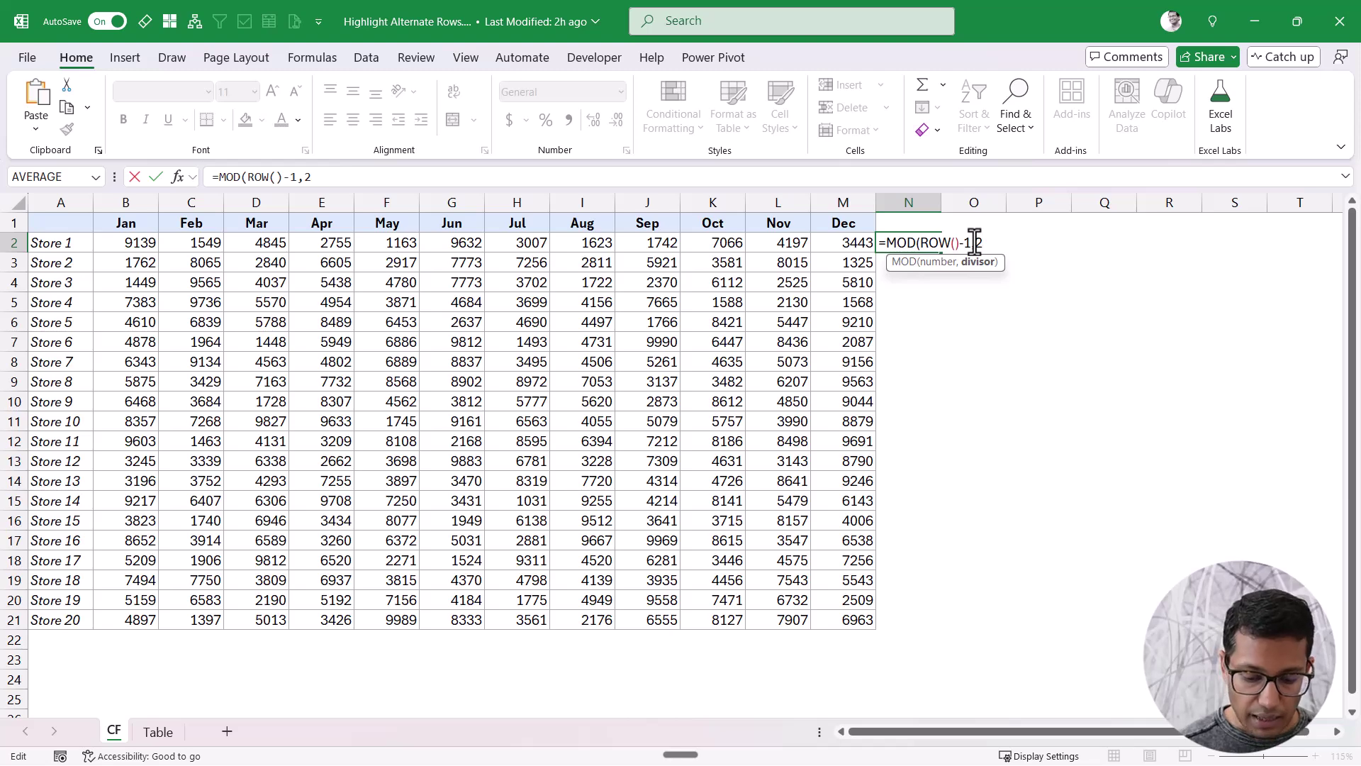
type(")")
key("Return")
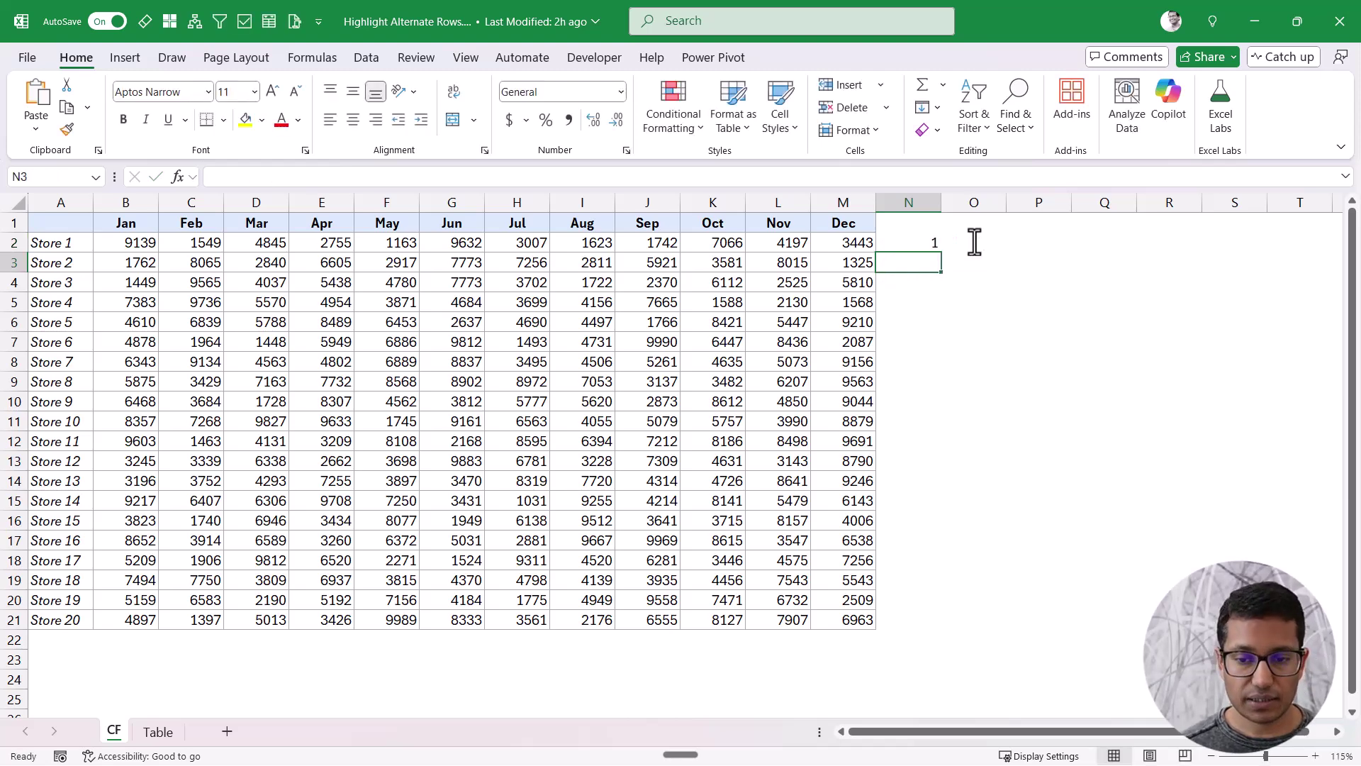
Step: Fill the MOD formula from N2 down through N21 and check the results in N2 and N3
key("Up")
left_click_drag(943, 253, 945, 625)
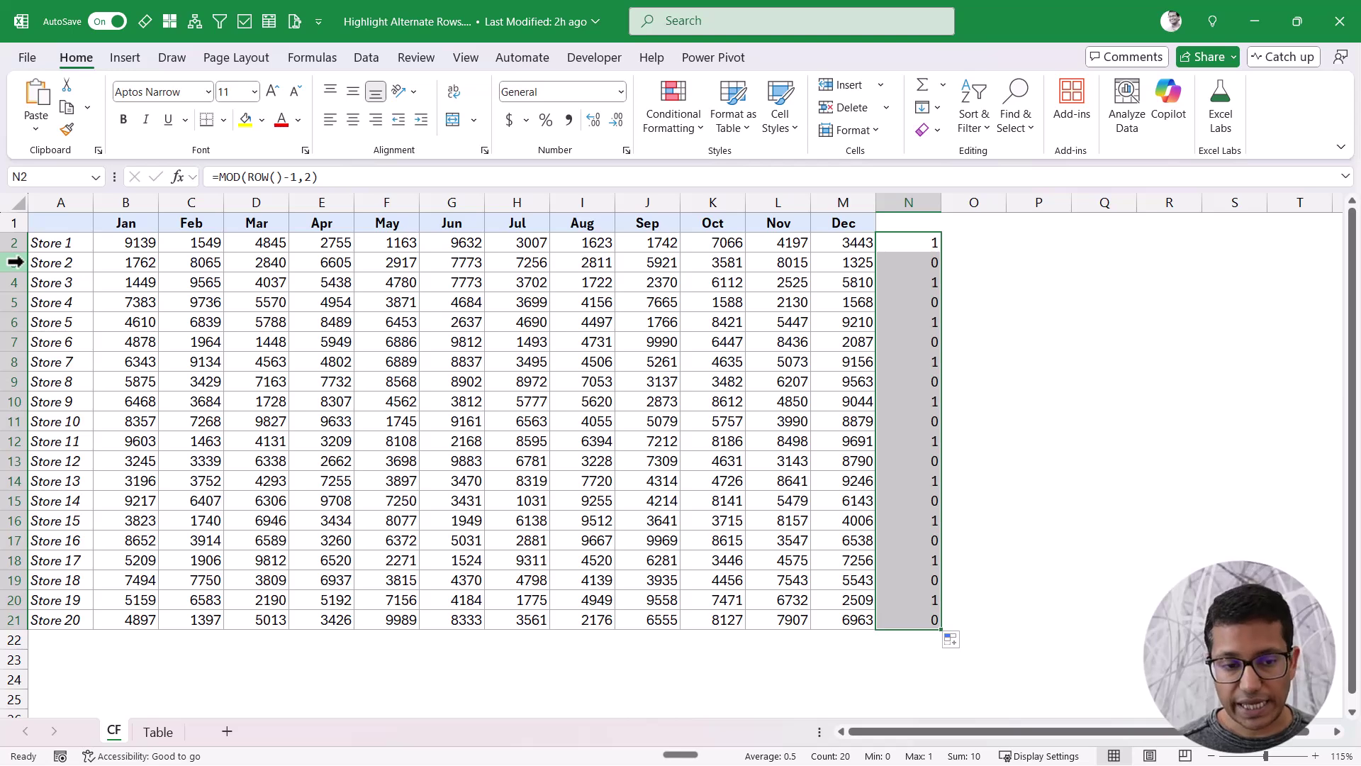
left_click(891, 244)
left_click(905, 264)
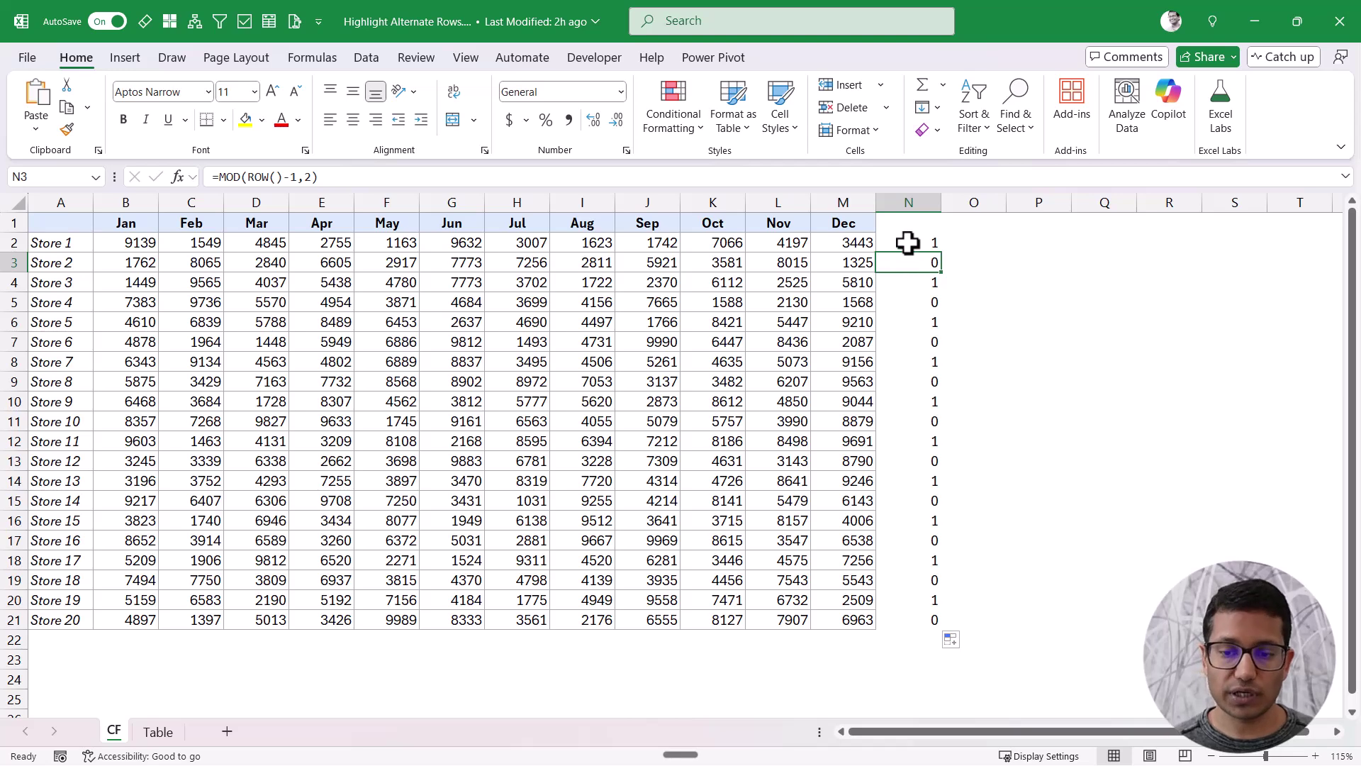
Step: Extend the formula in N2 to =MOD(ROW()-1,2)=0 and fill it down through N21
double_click(908, 243)
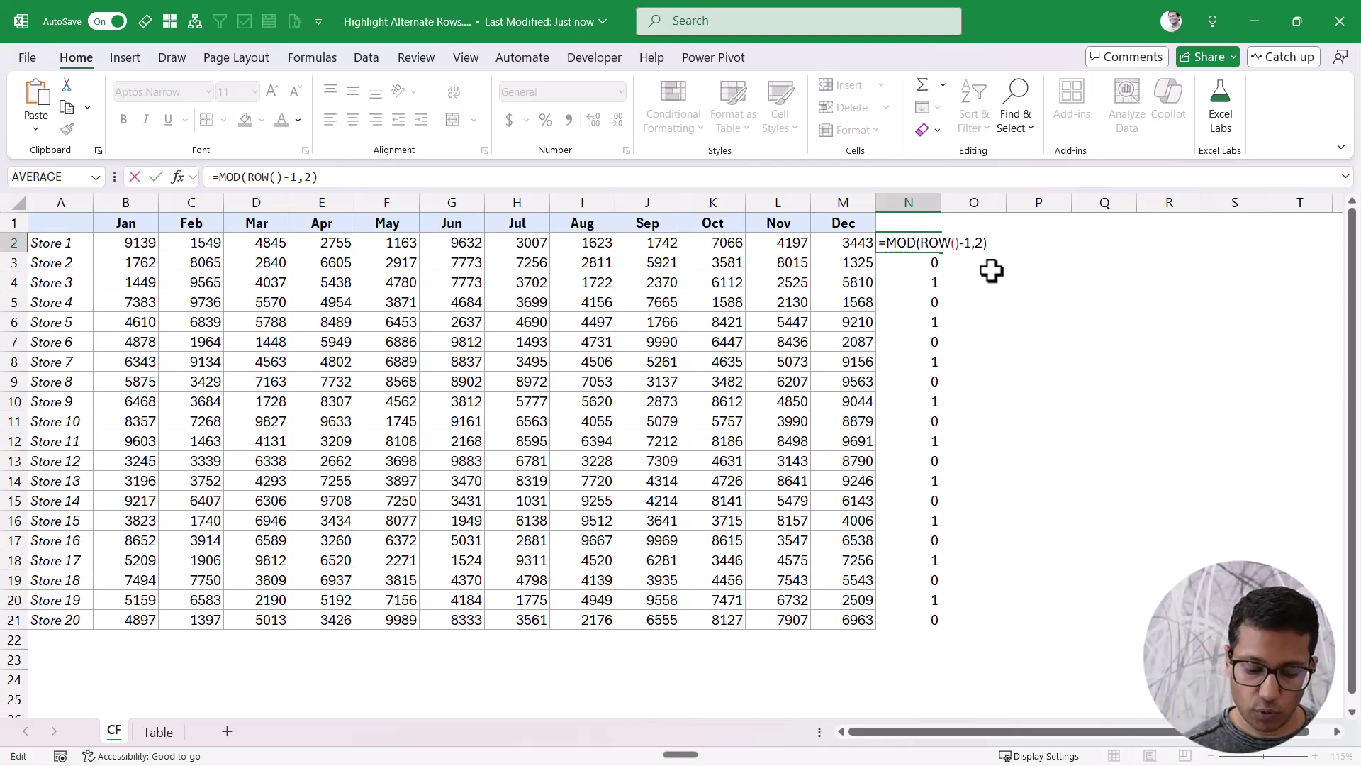
type("=0")
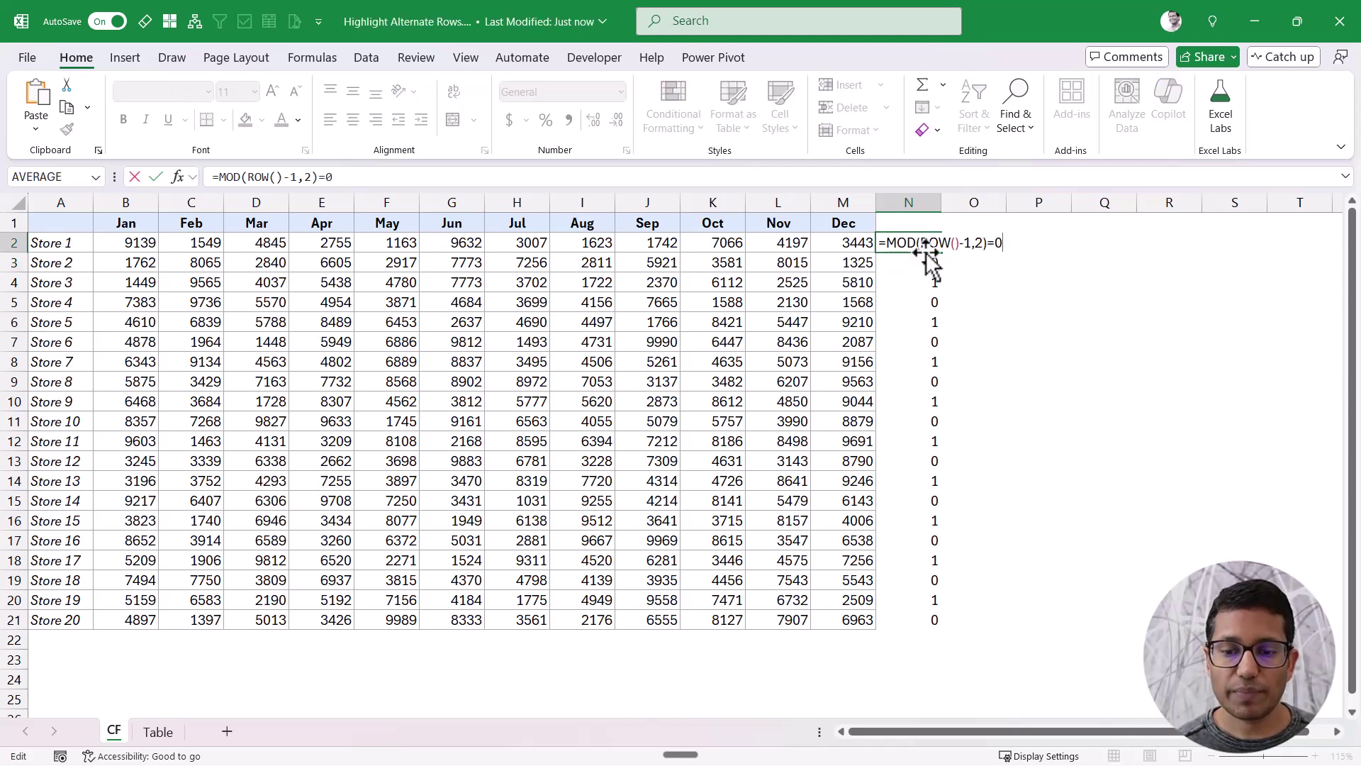
key("ctrl+Return")
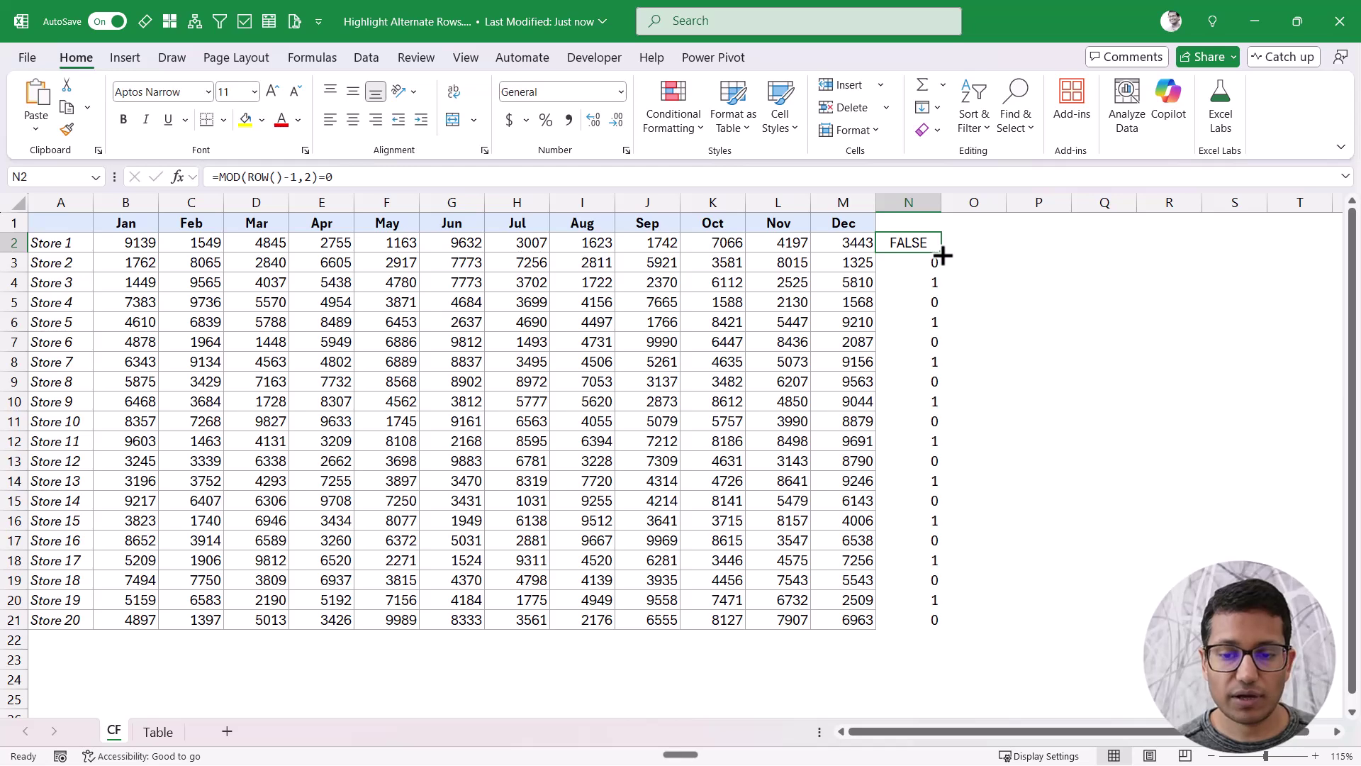
double_click(940, 254)
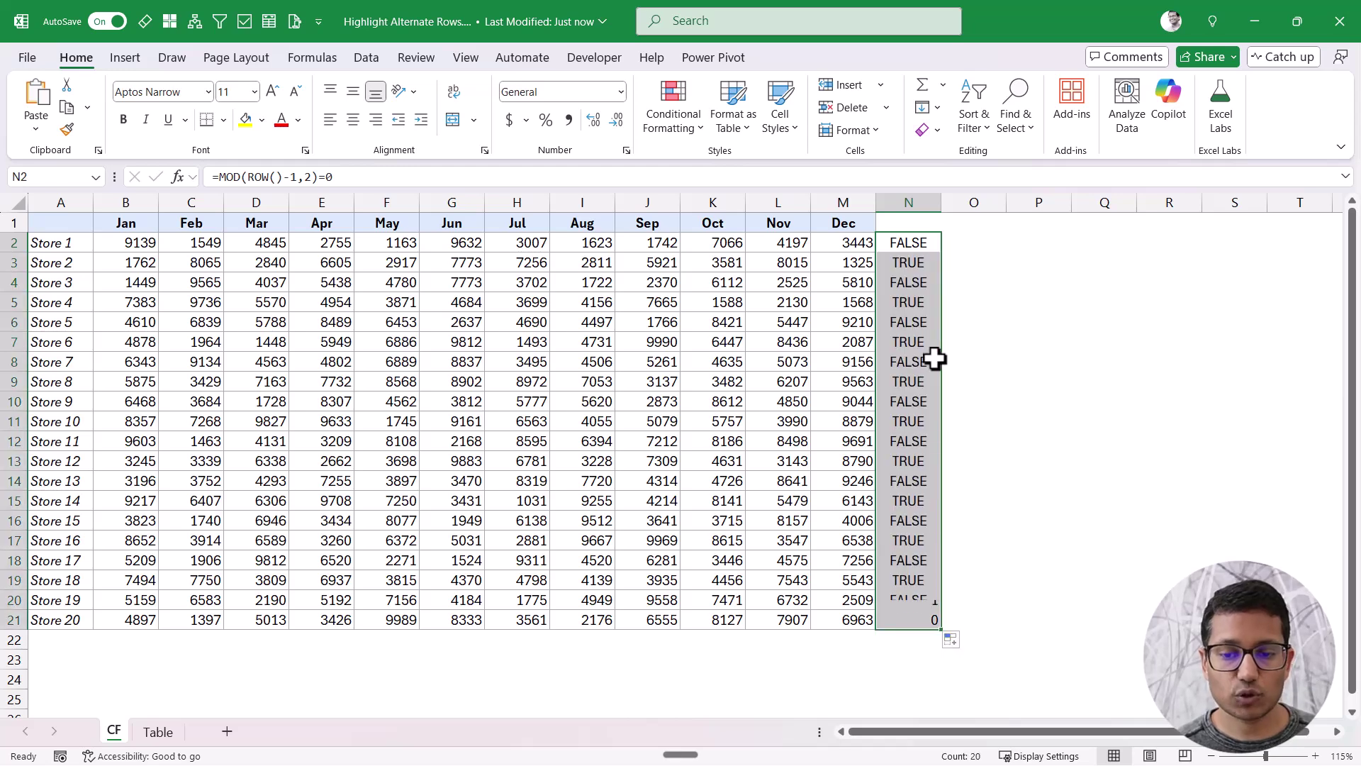
left_click(910, 264)
left_click(908, 243)
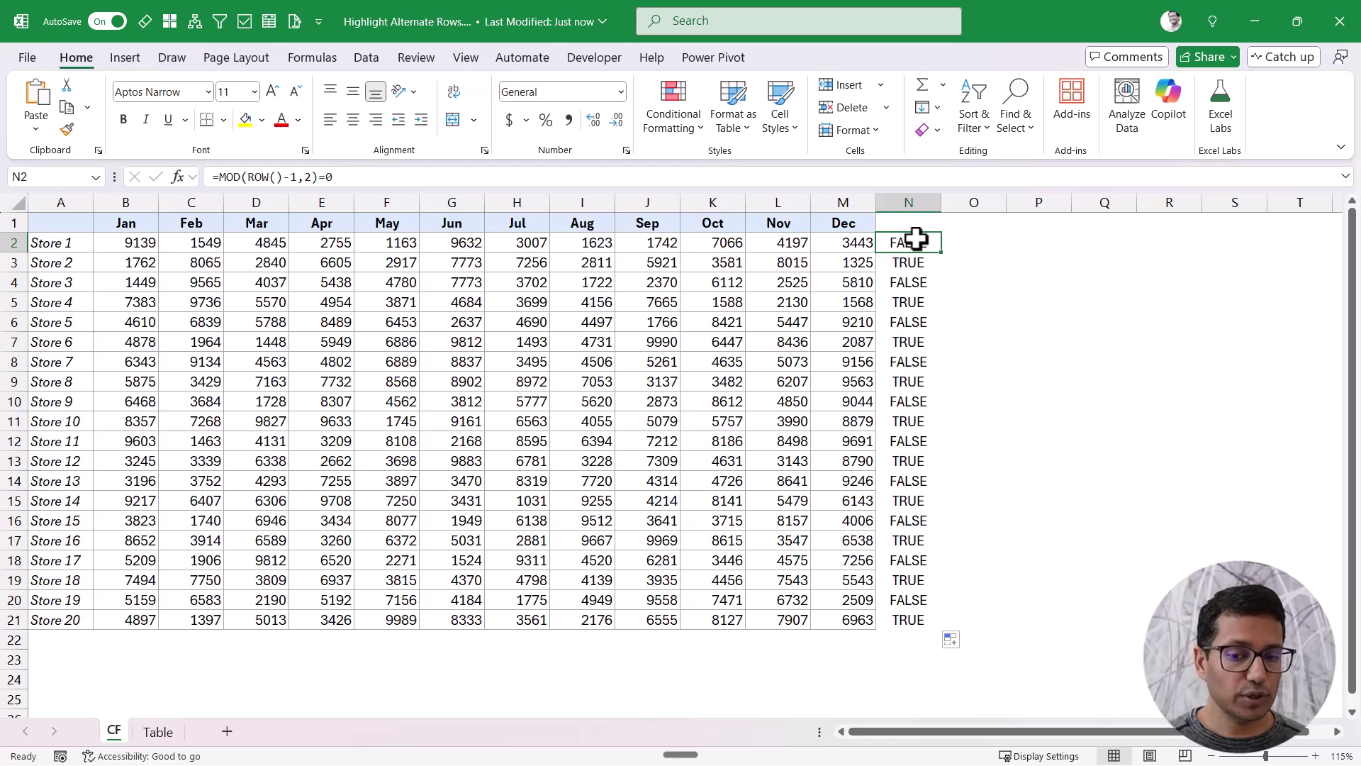
left_click(909, 264)
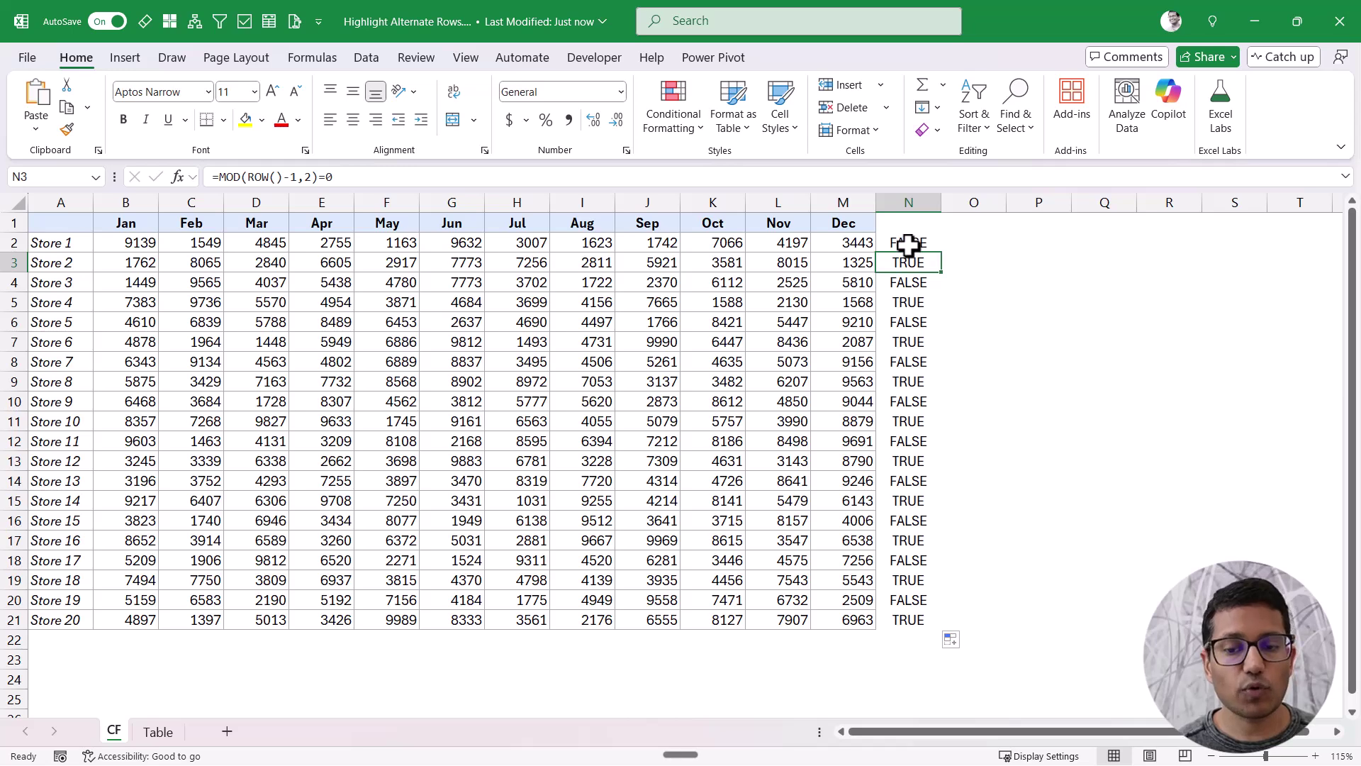
Step: Copy the full formula text =MOD(ROW()-1,2)=0 from cell N2 and leave the cell unedited
double_click(908, 243)
left_click_drag(1010, 244, 1040, 241)
key("ctrl+c")
double_click(911, 243)
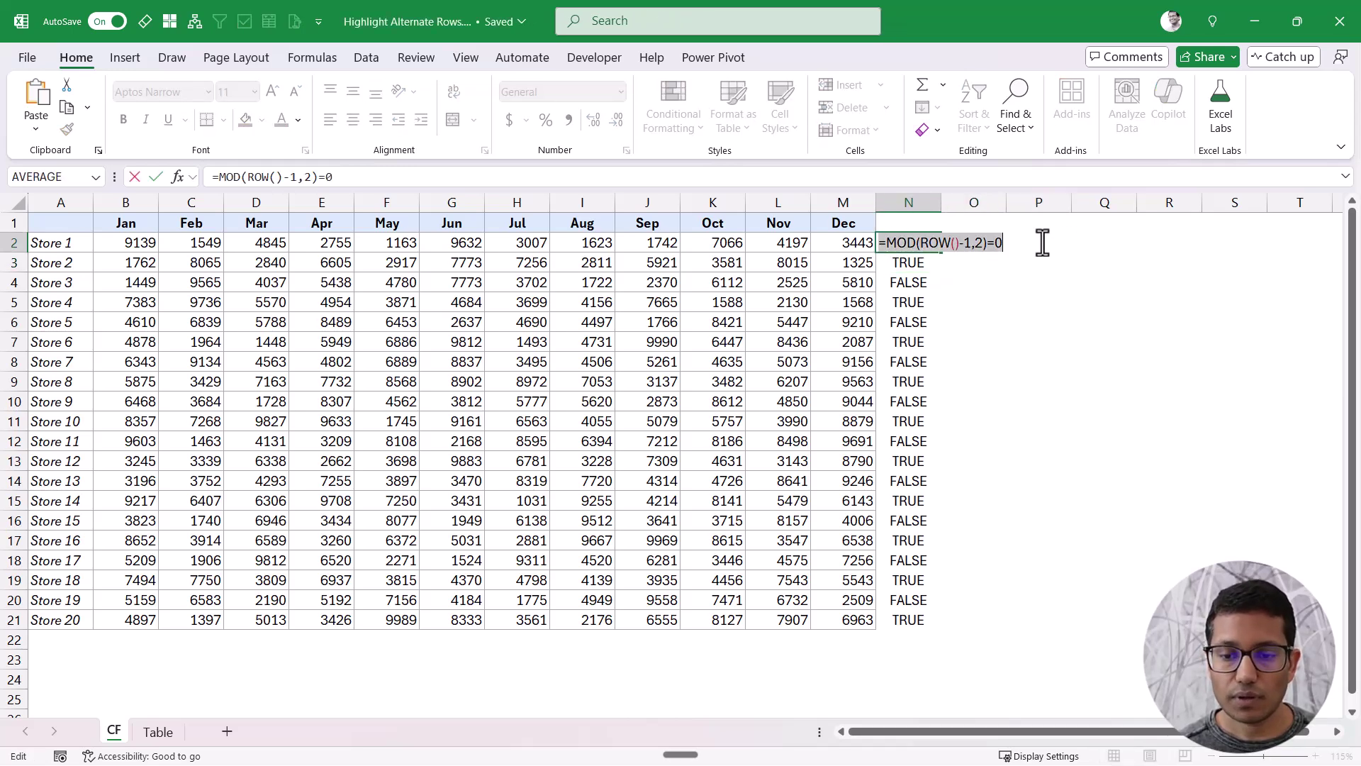
key("Escape")
Step: Start a formula-based conditional formatting rule for the range A2:M21, using the copied formula =MOD(ROW()-1,2)=0 as its condition
left_click(76, 244)
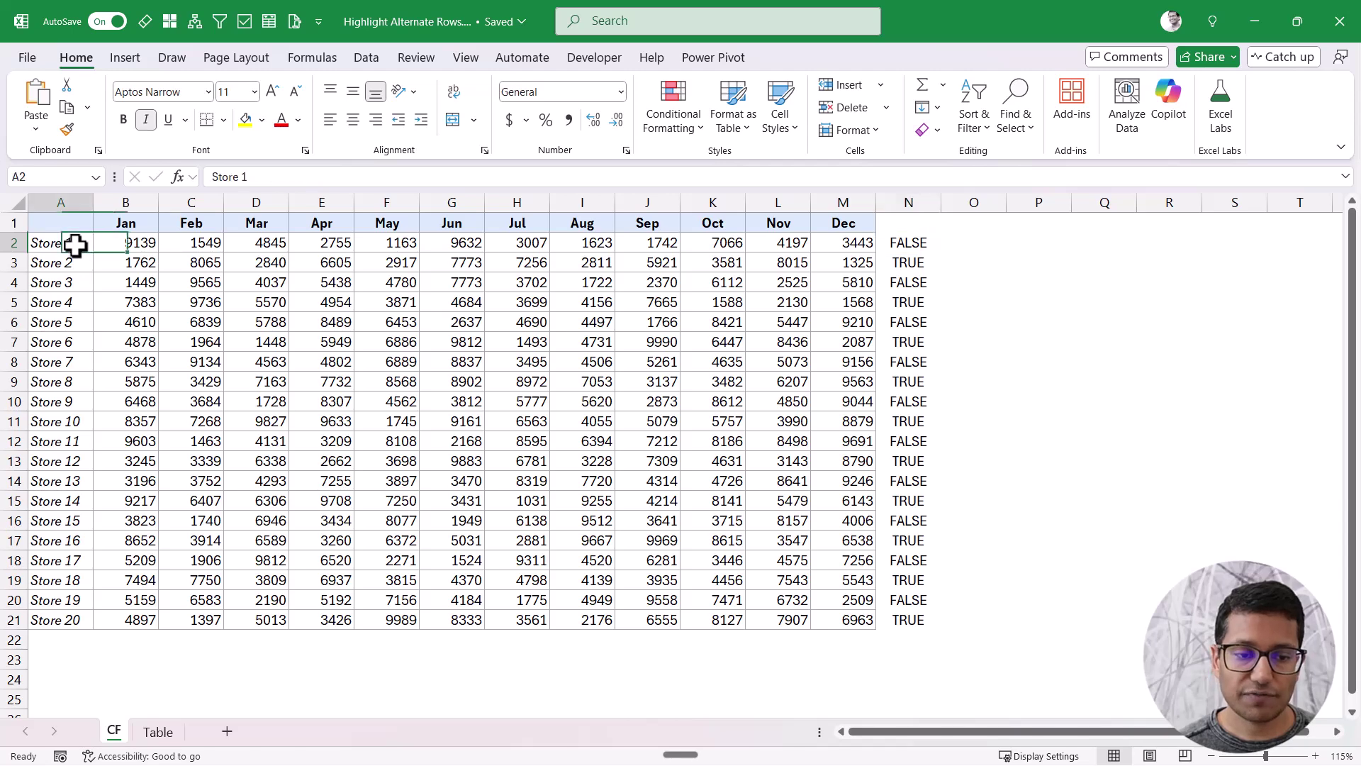
key("ctrl+shift+Down")
key("ctrl+shift+Right")
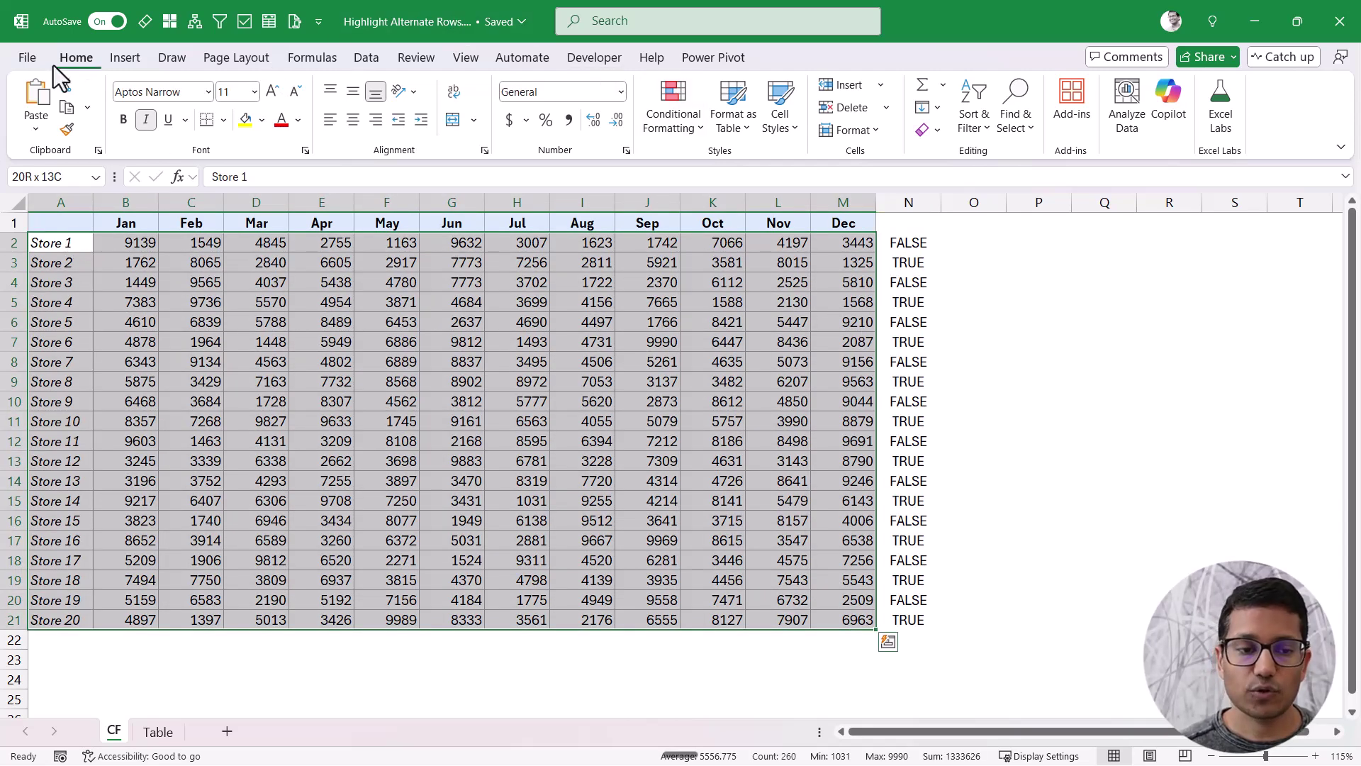
left_click(659, 130)
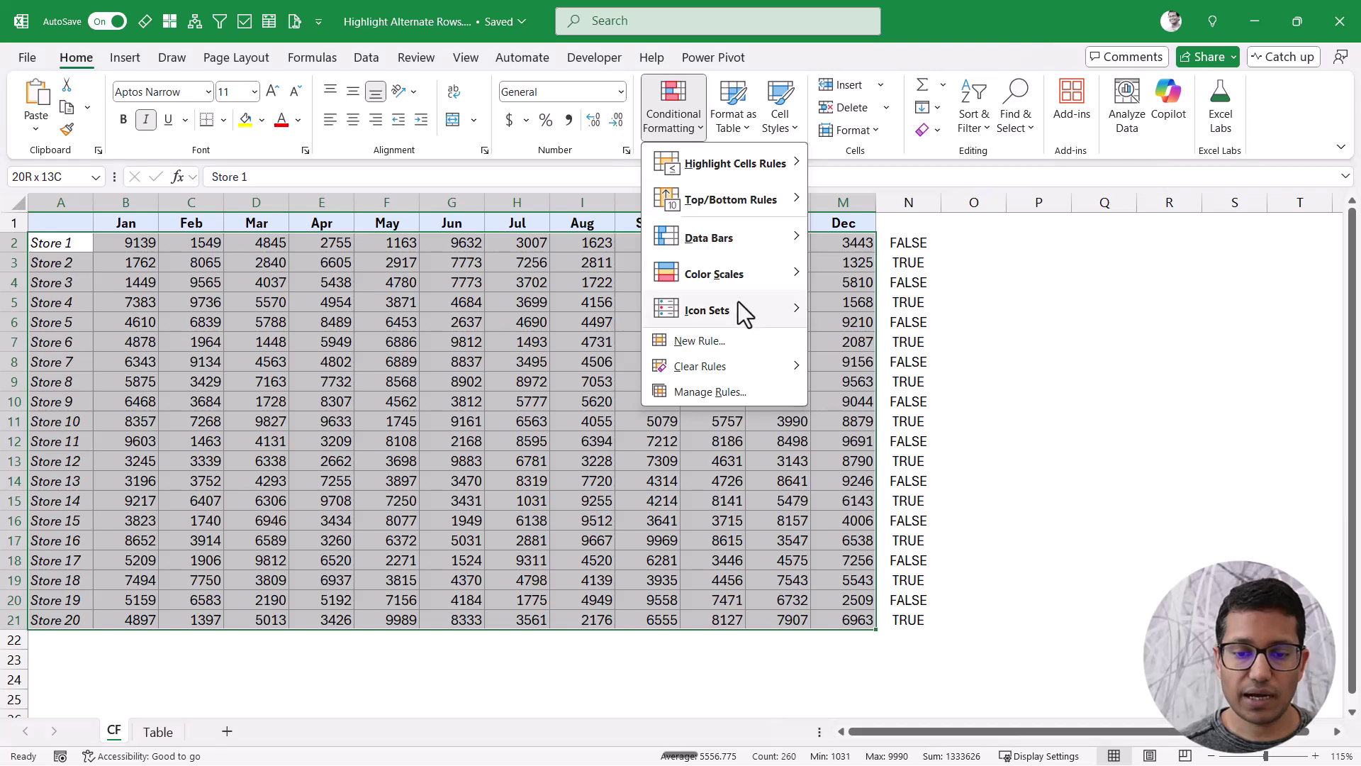
left_click(725, 339)
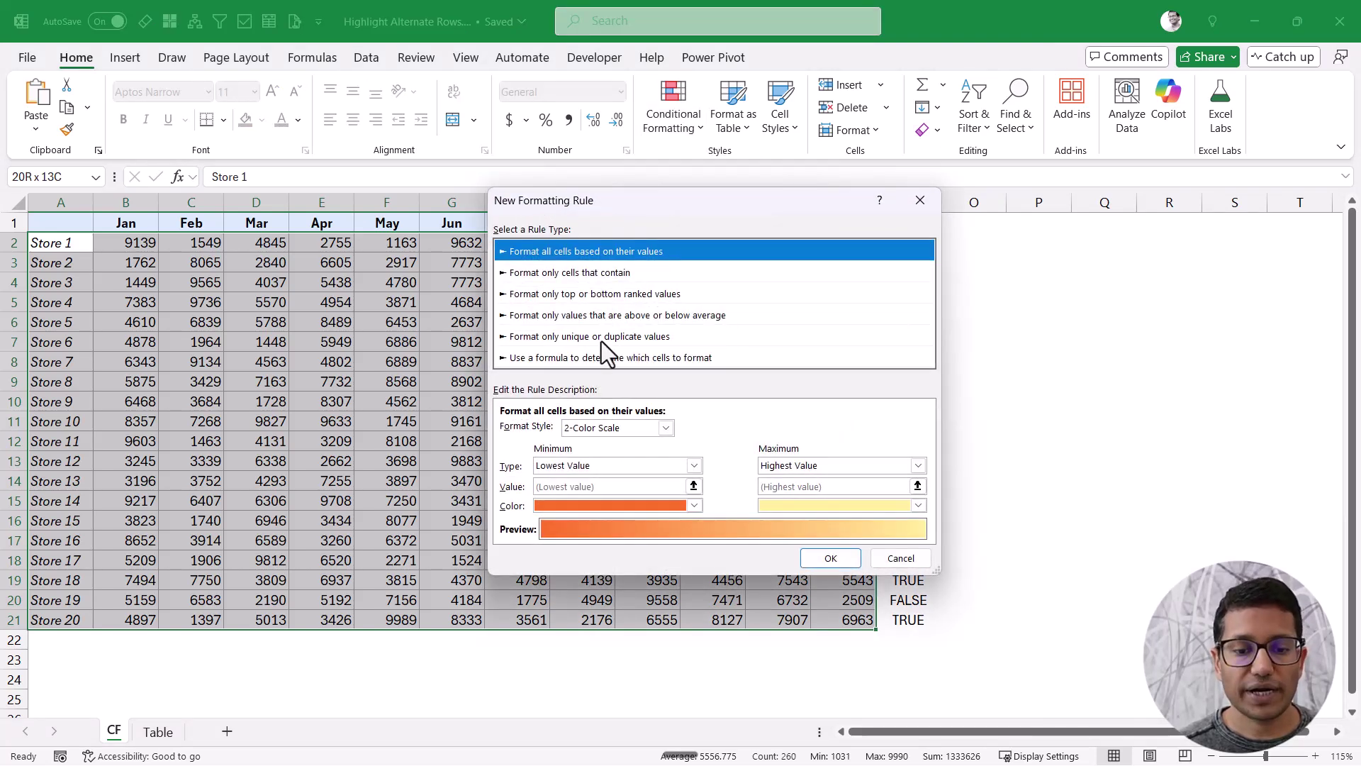
left_click(609, 358)
left_click(644, 428)
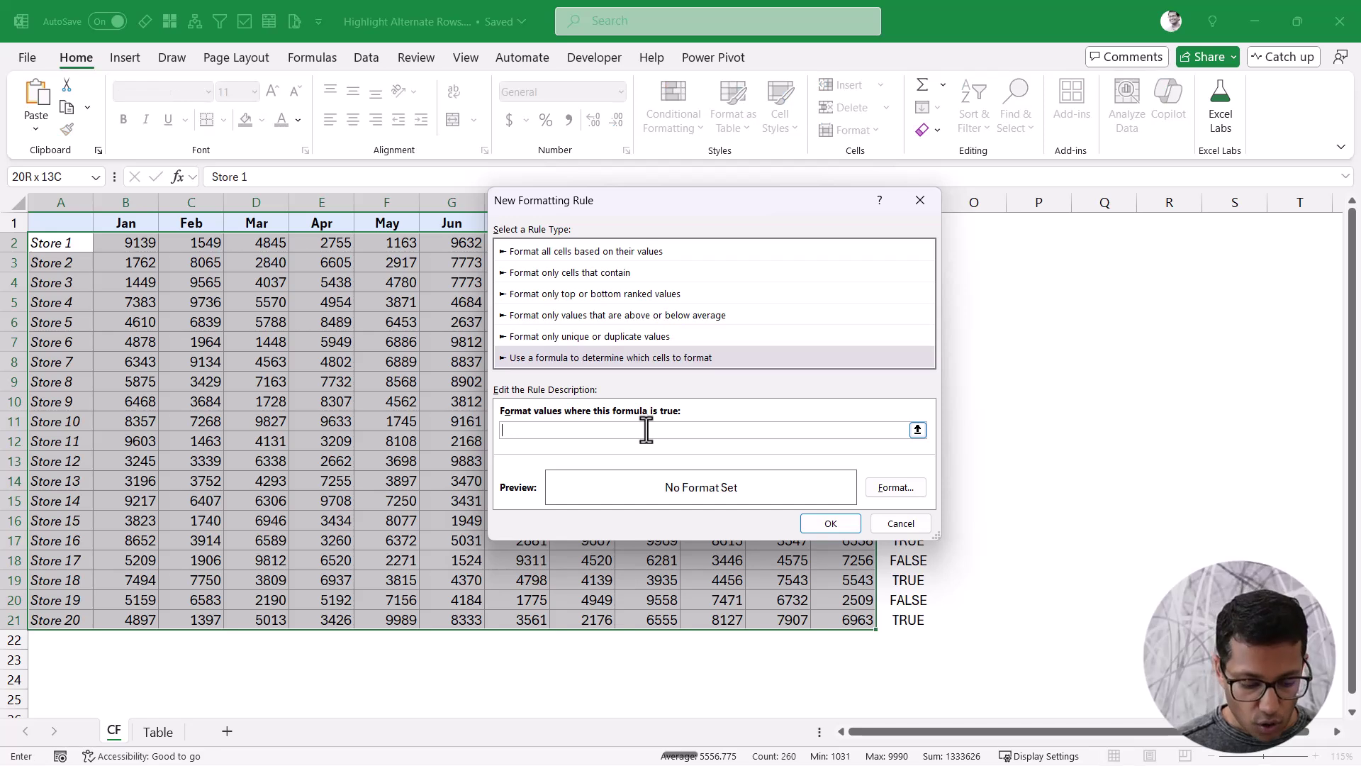
key("ctrl+v")
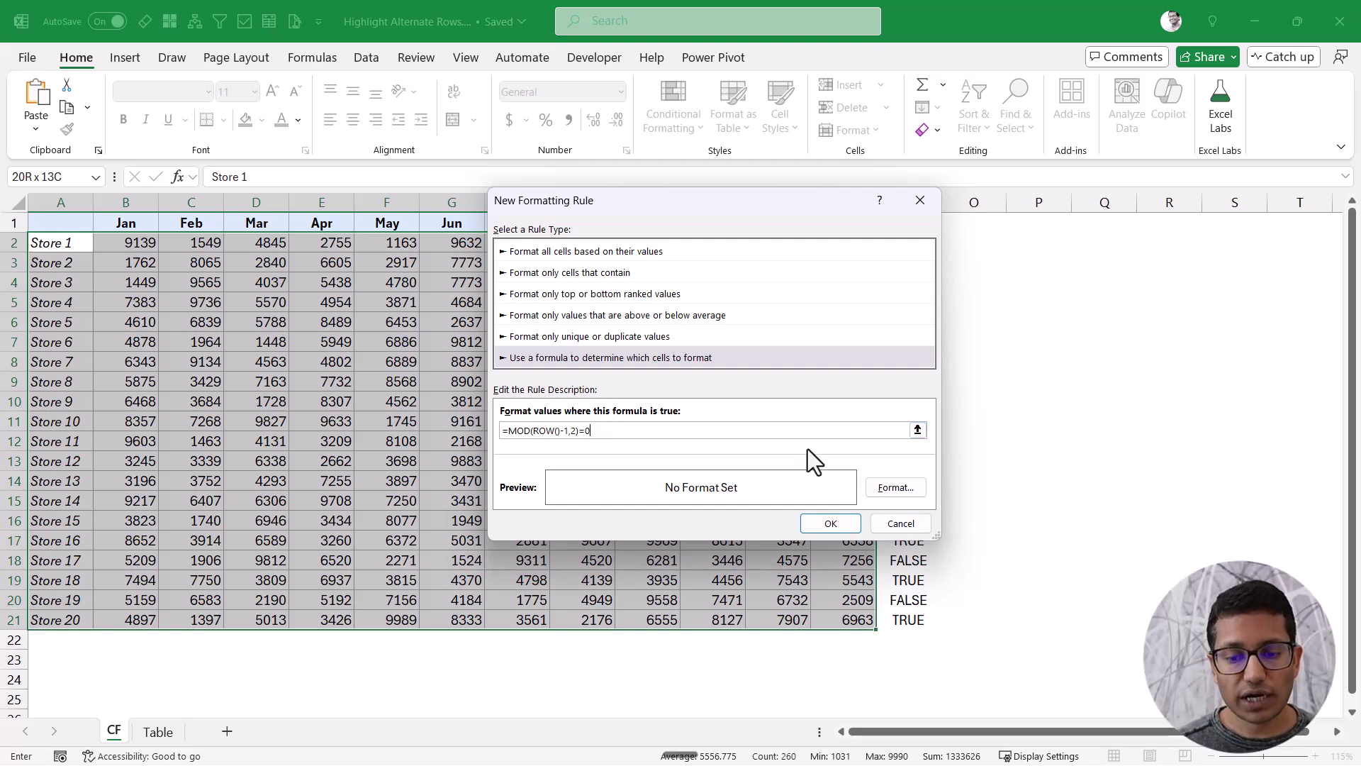
Step: Give the new formatting rule a light orange background fill, apply it to A2:M21 and check the banded rows
left_click(890, 489)
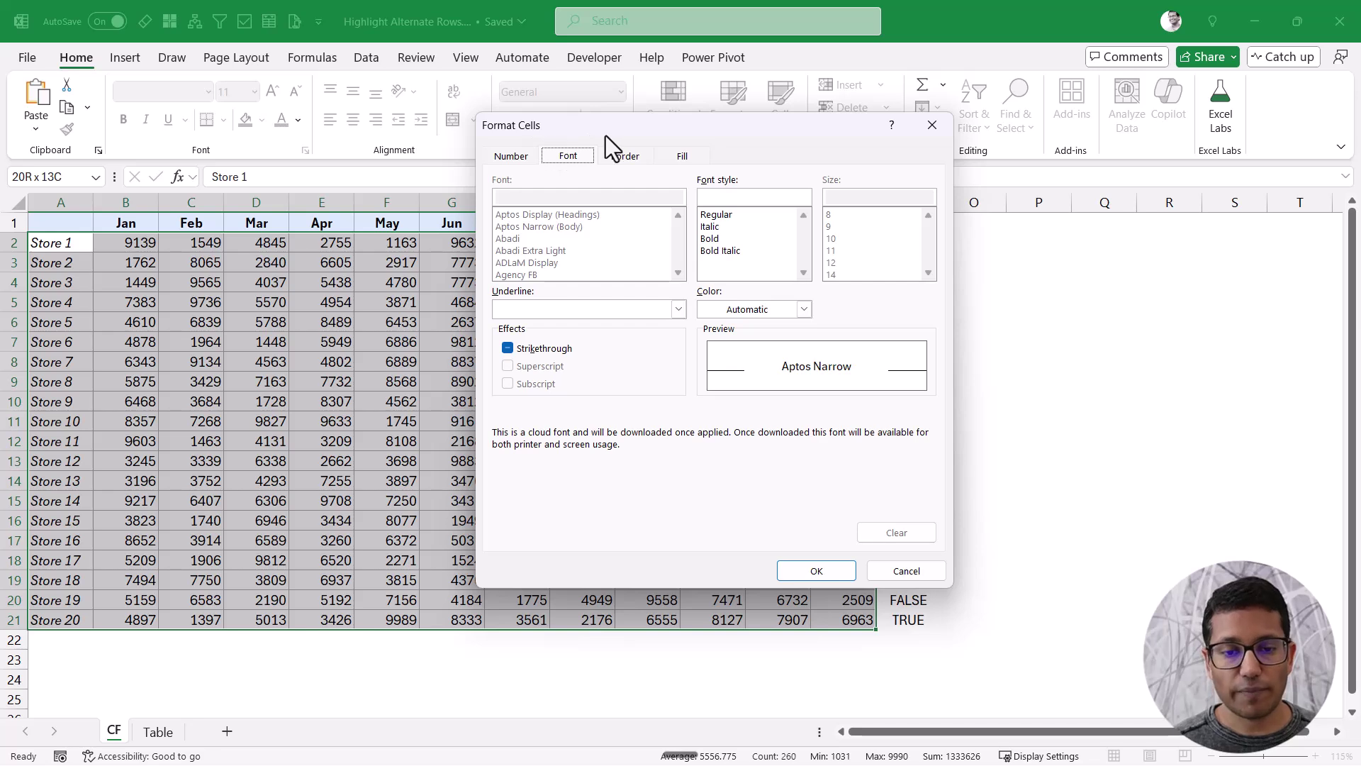
left_click(681, 157)
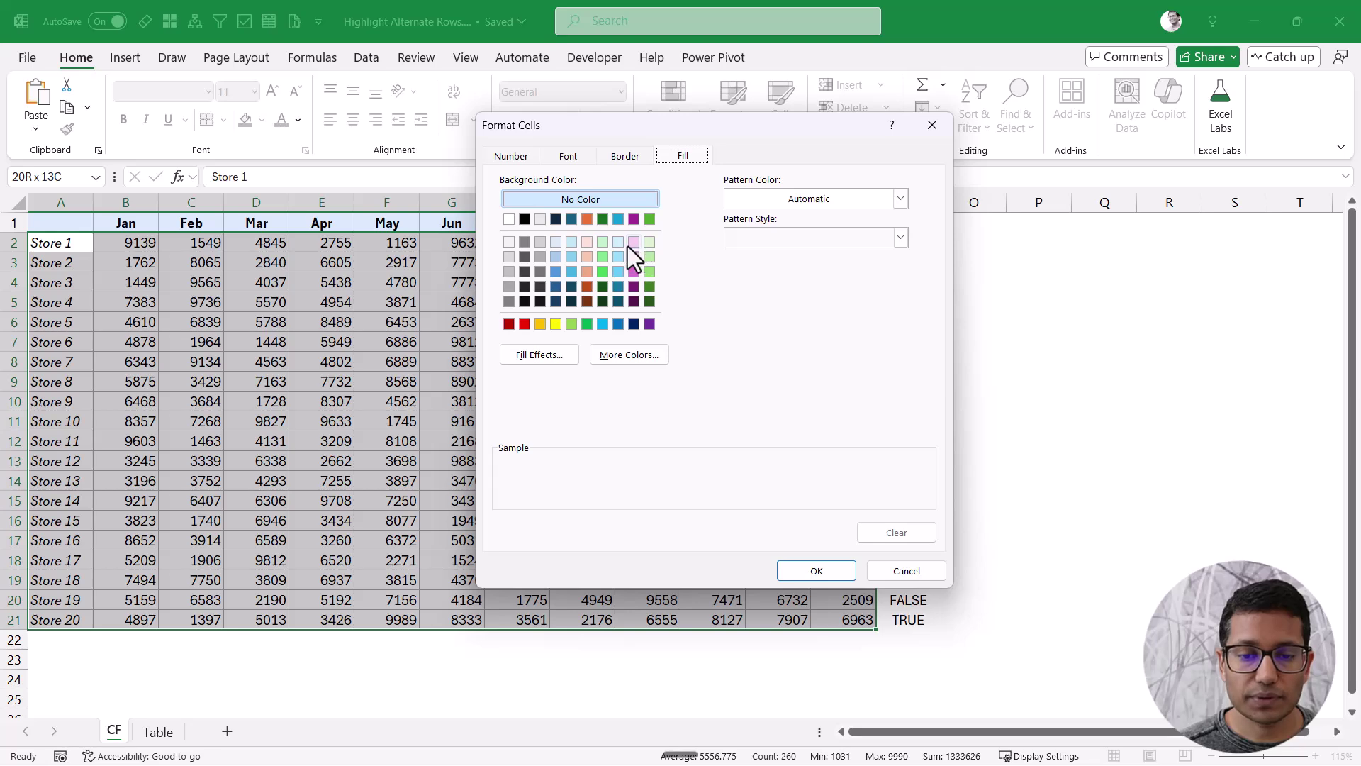
left_click(588, 257)
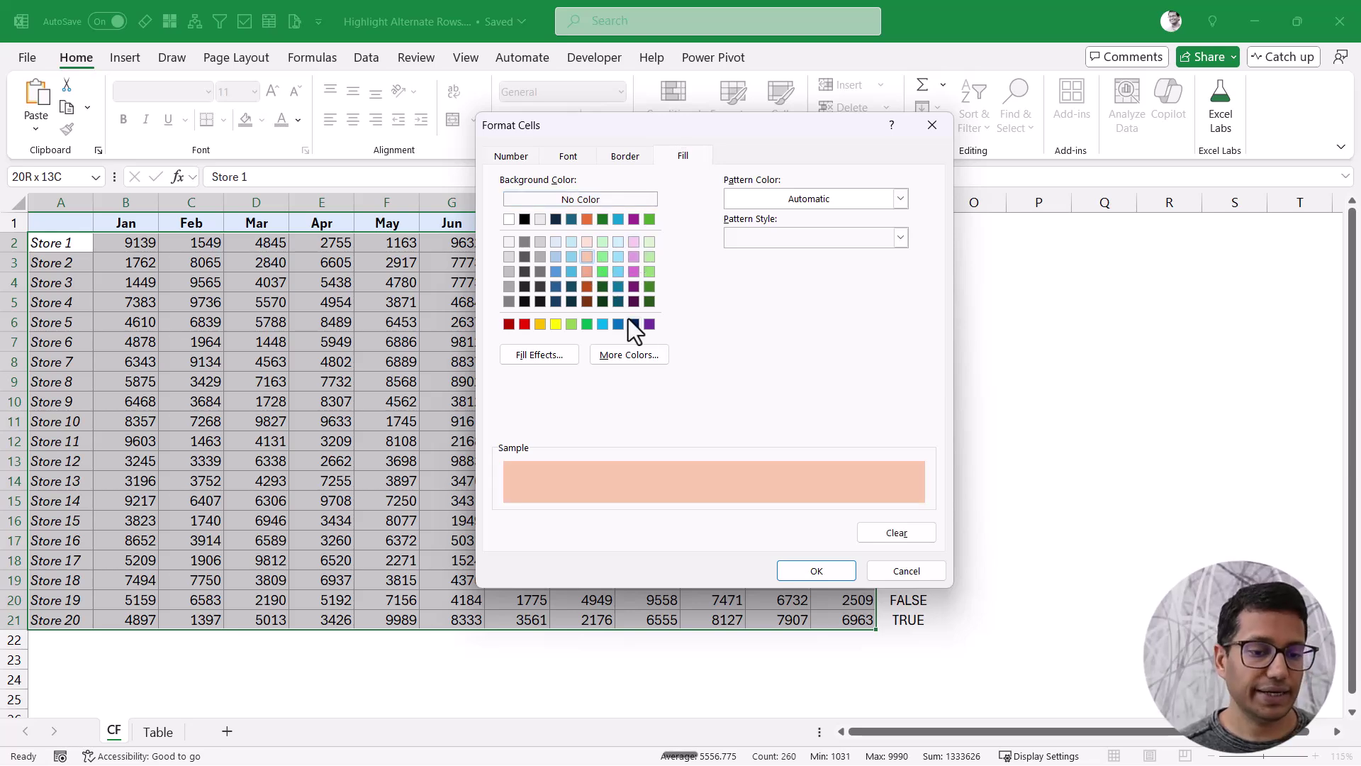
left_click(793, 571)
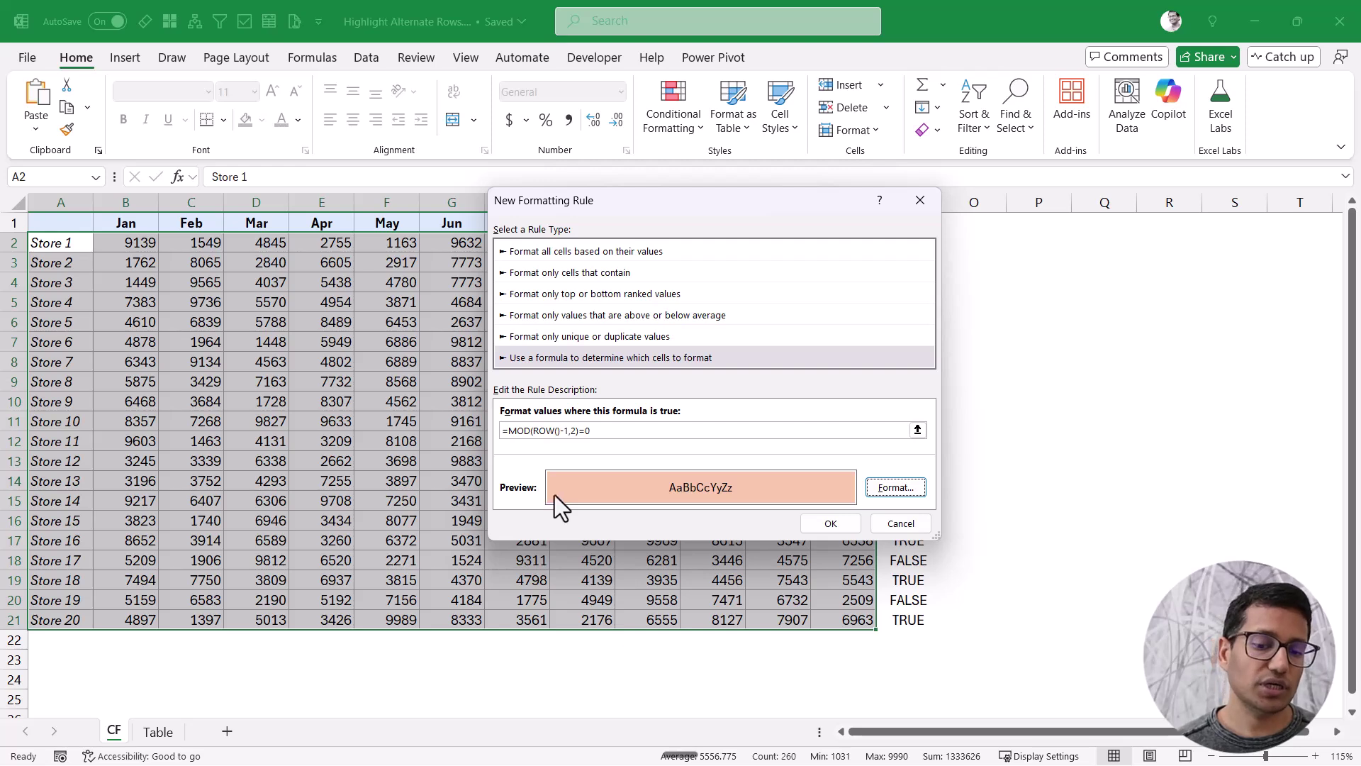
left_click(828, 523)
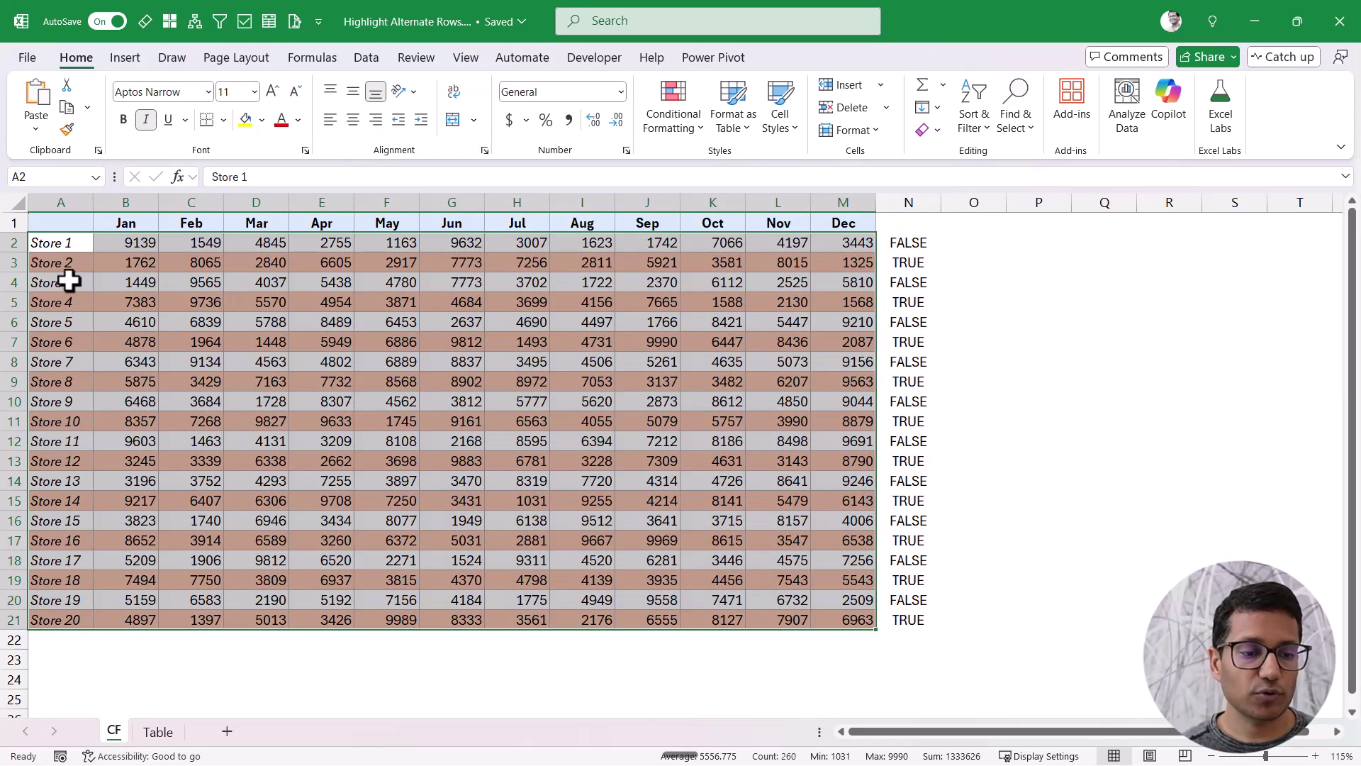
left_click(51, 263)
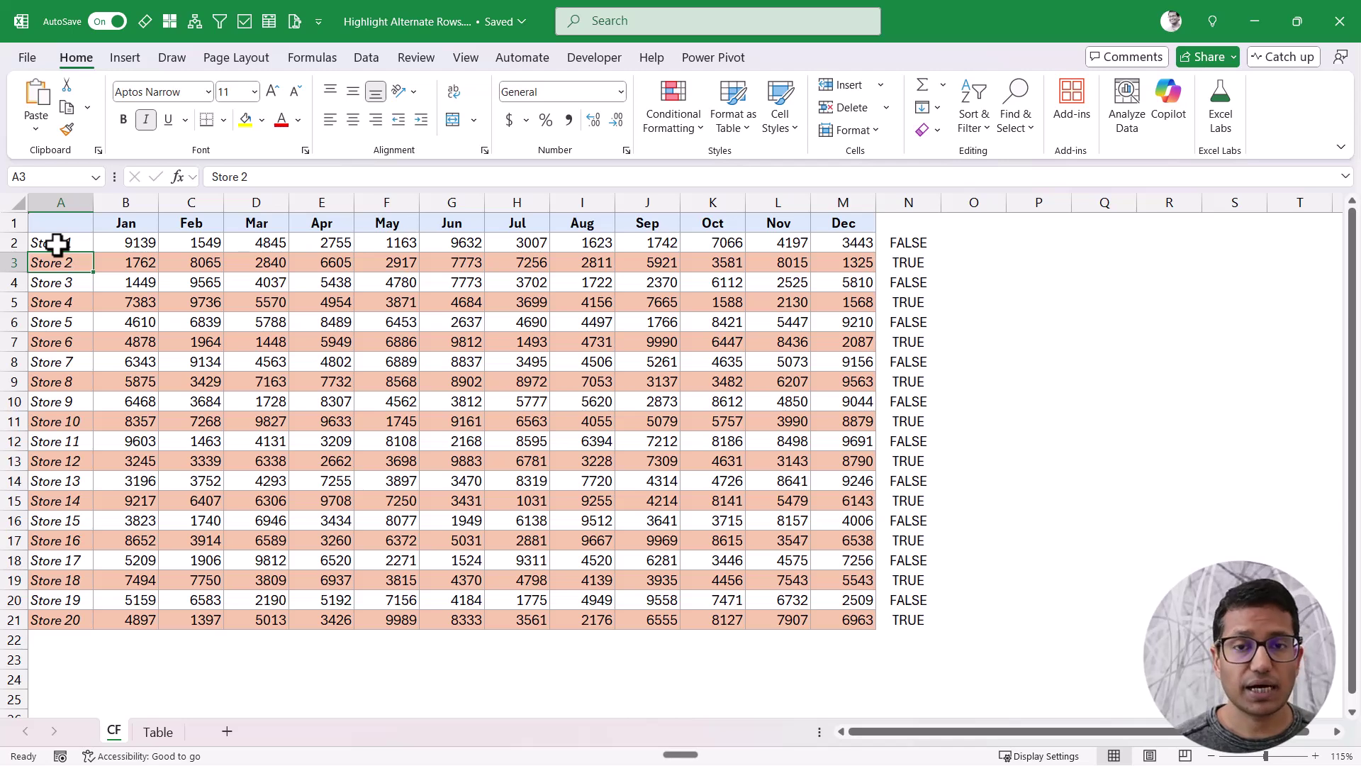
left_click_drag(57, 244, 333, 380)
Step: Delete the helper formulas in N2:N21
left_click(891, 239)
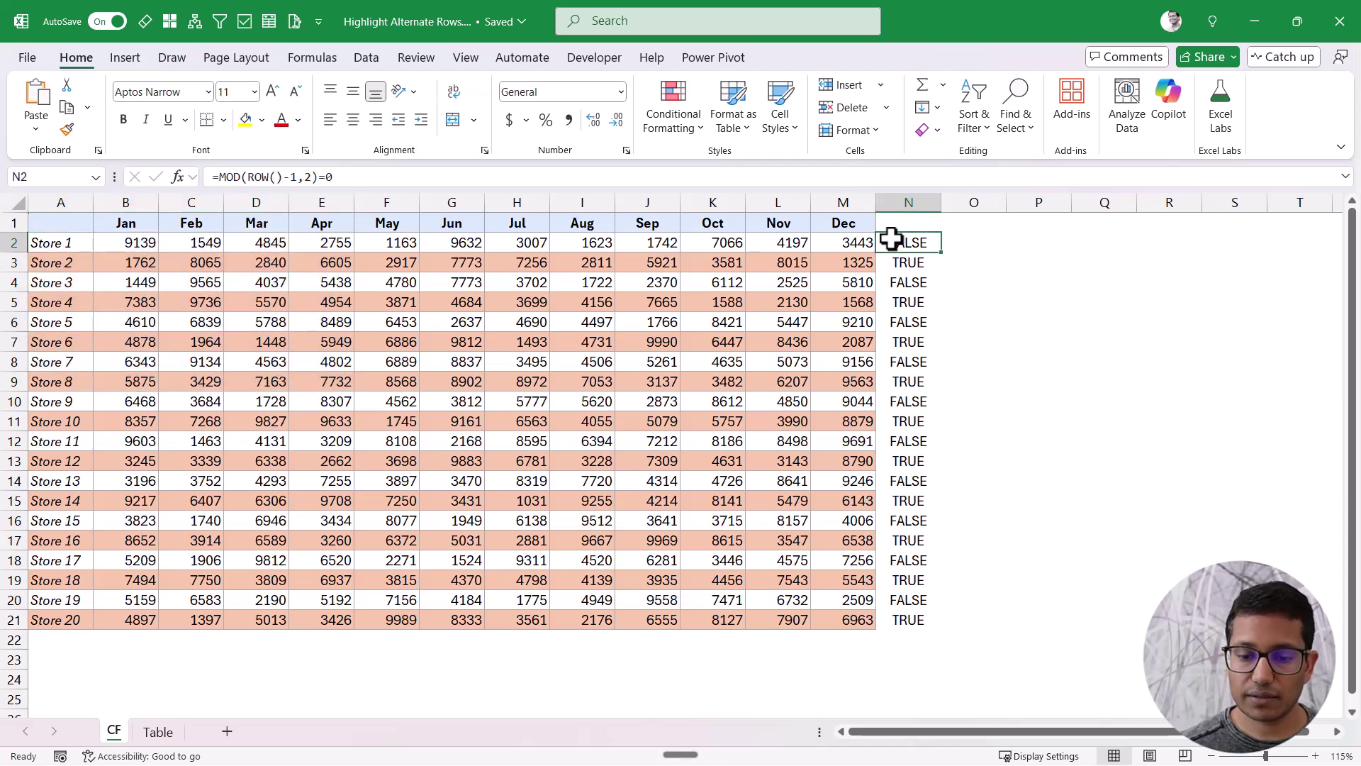
key("ctrl+shift+Down")
key("Delete")
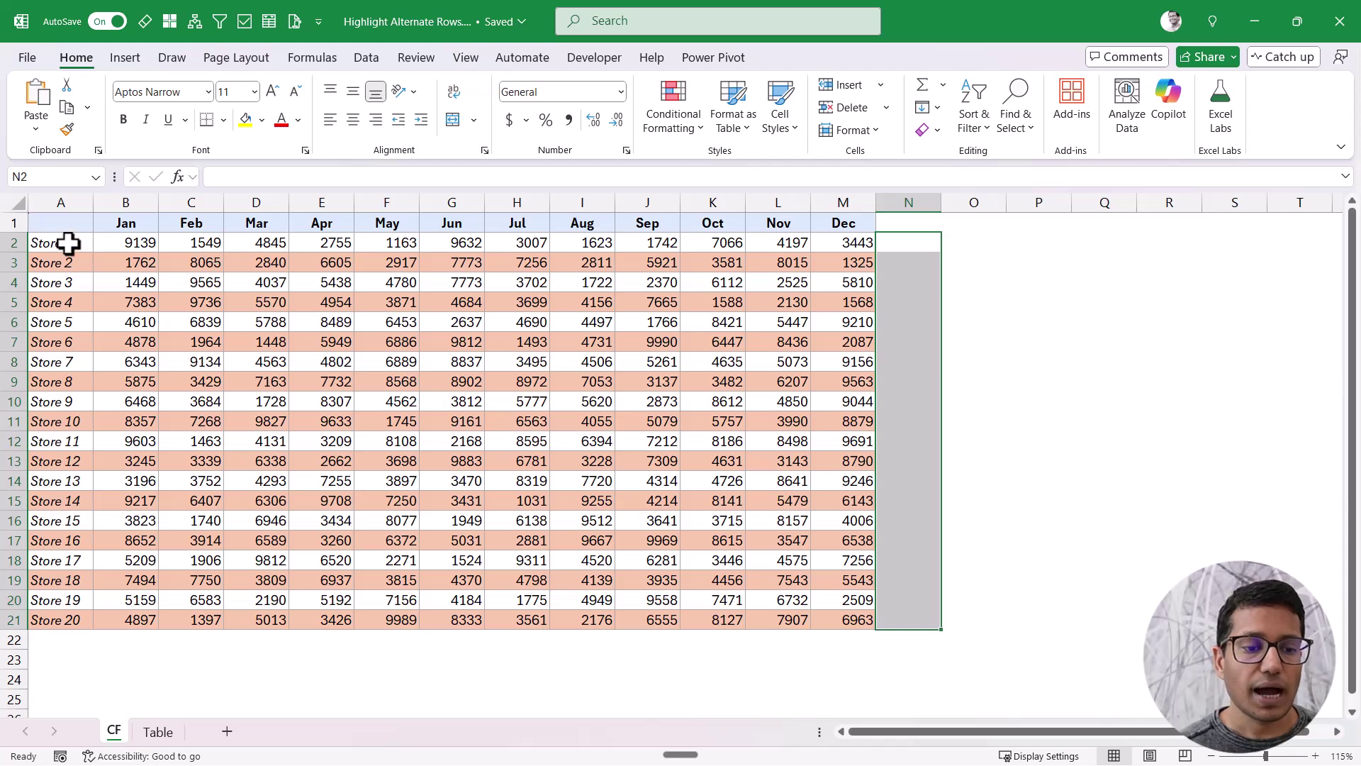
Step: Change the conditional formatting rule on A2:M21 to =MOD(ROW()-1,3)=0 and check that every third row is highlighted
left_click_drag(64, 243, 842, 618)
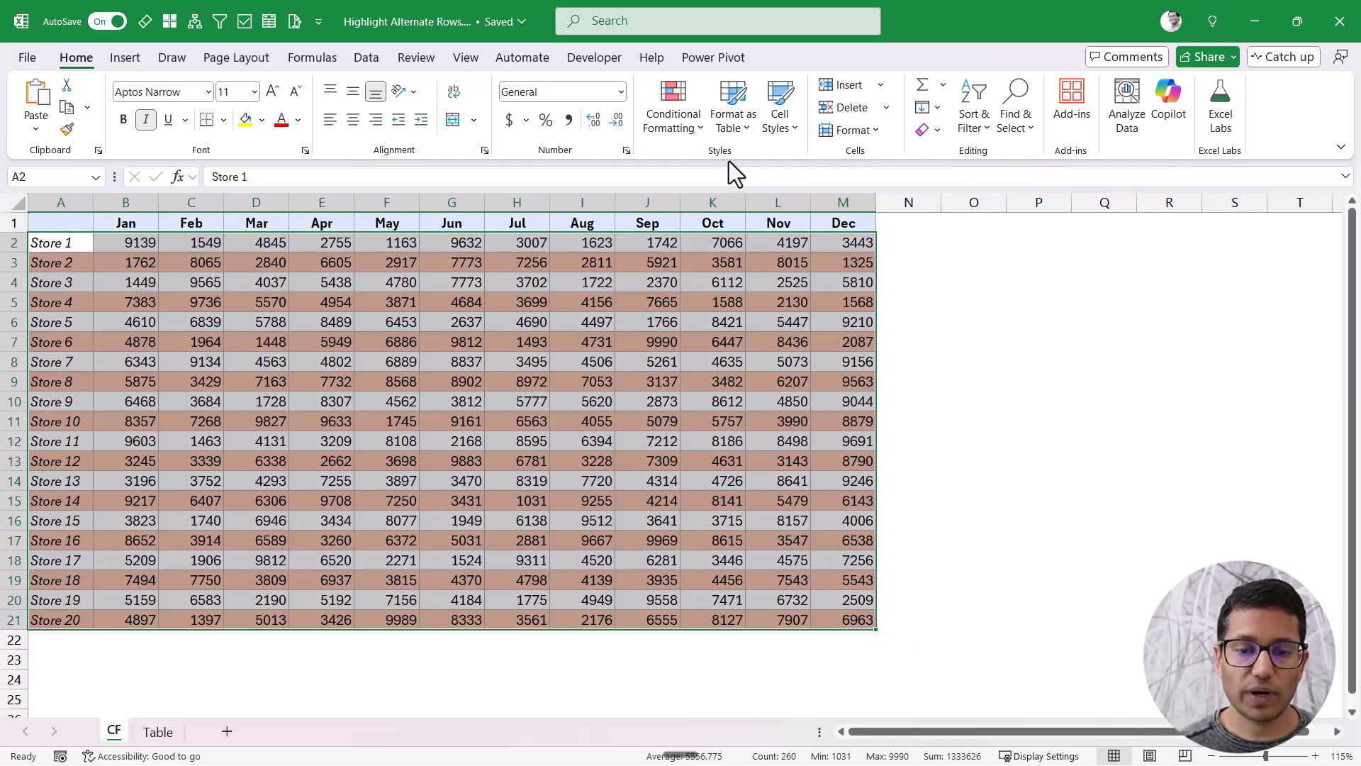
left_click(691, 128)
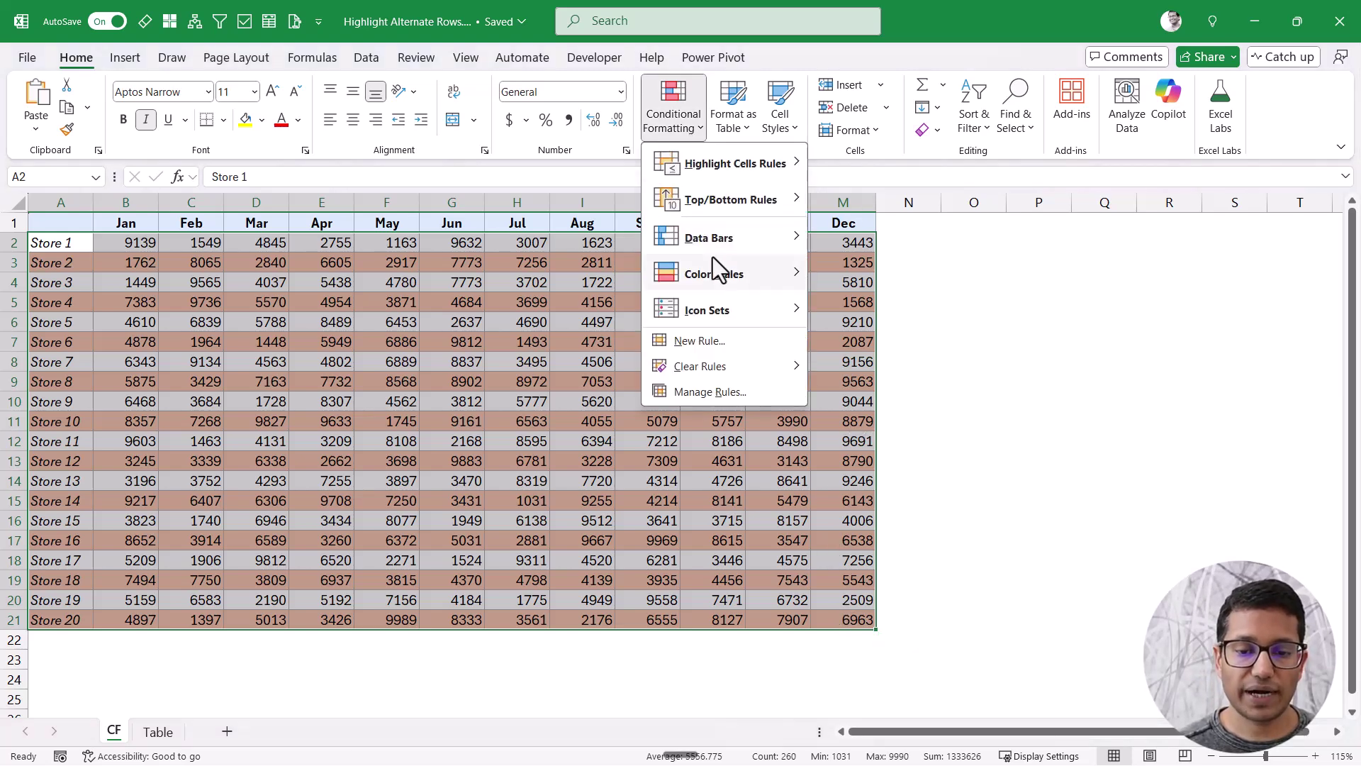
left_click(704, 394)
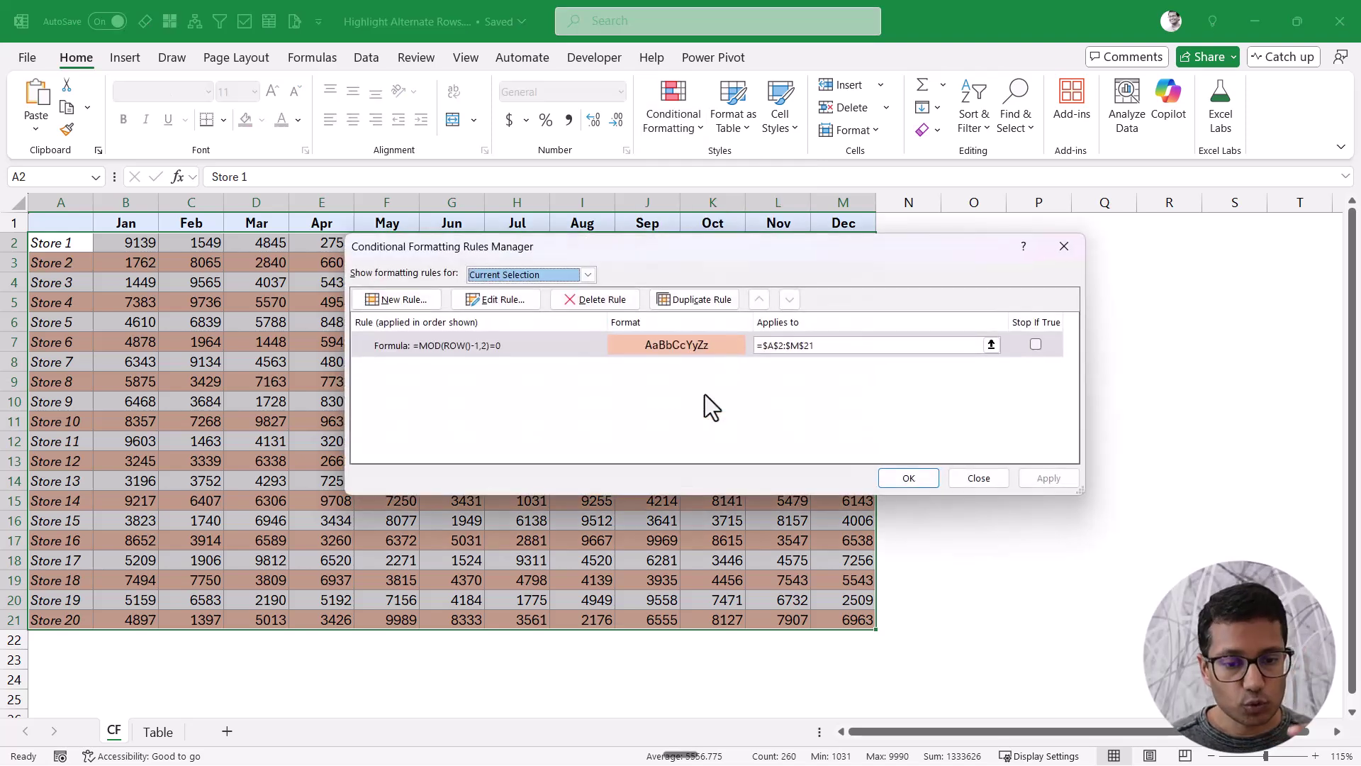
double_click(567, 349)
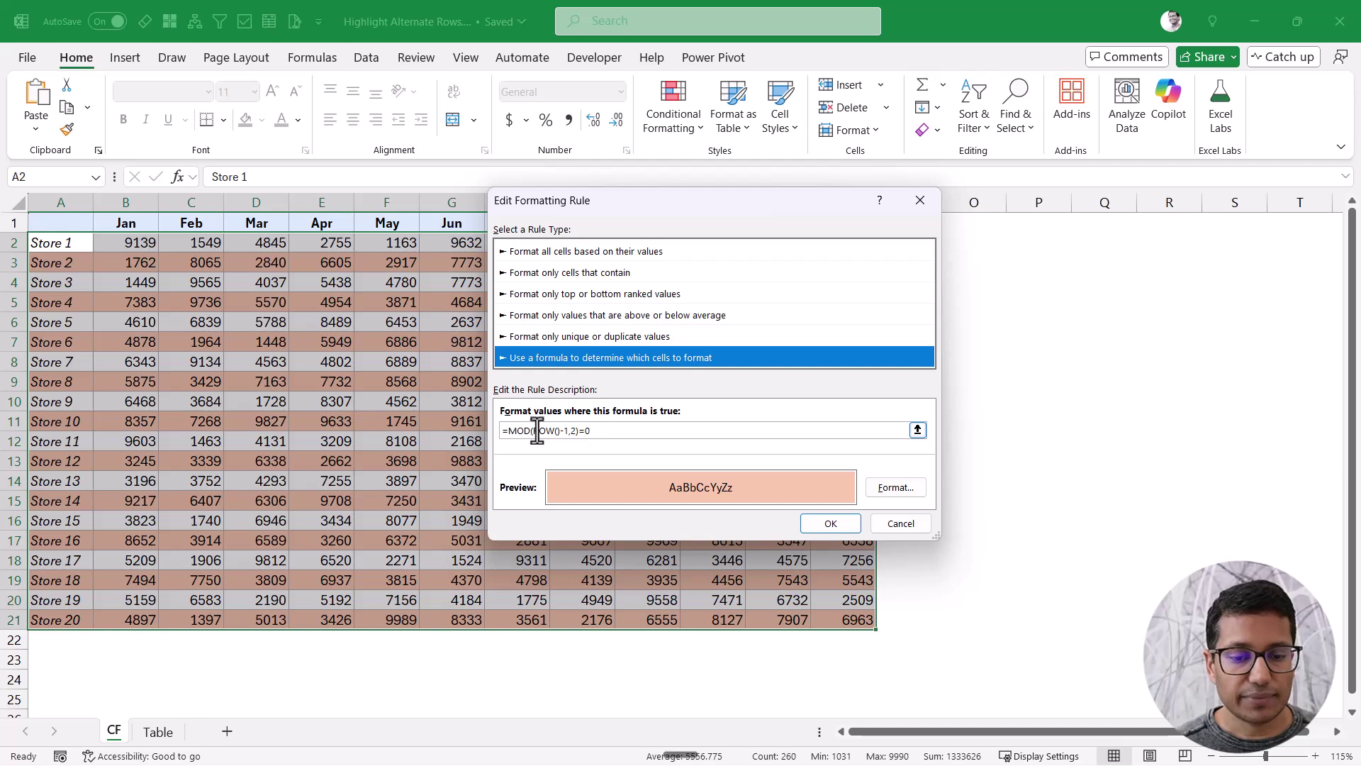
left_click(570, 430)
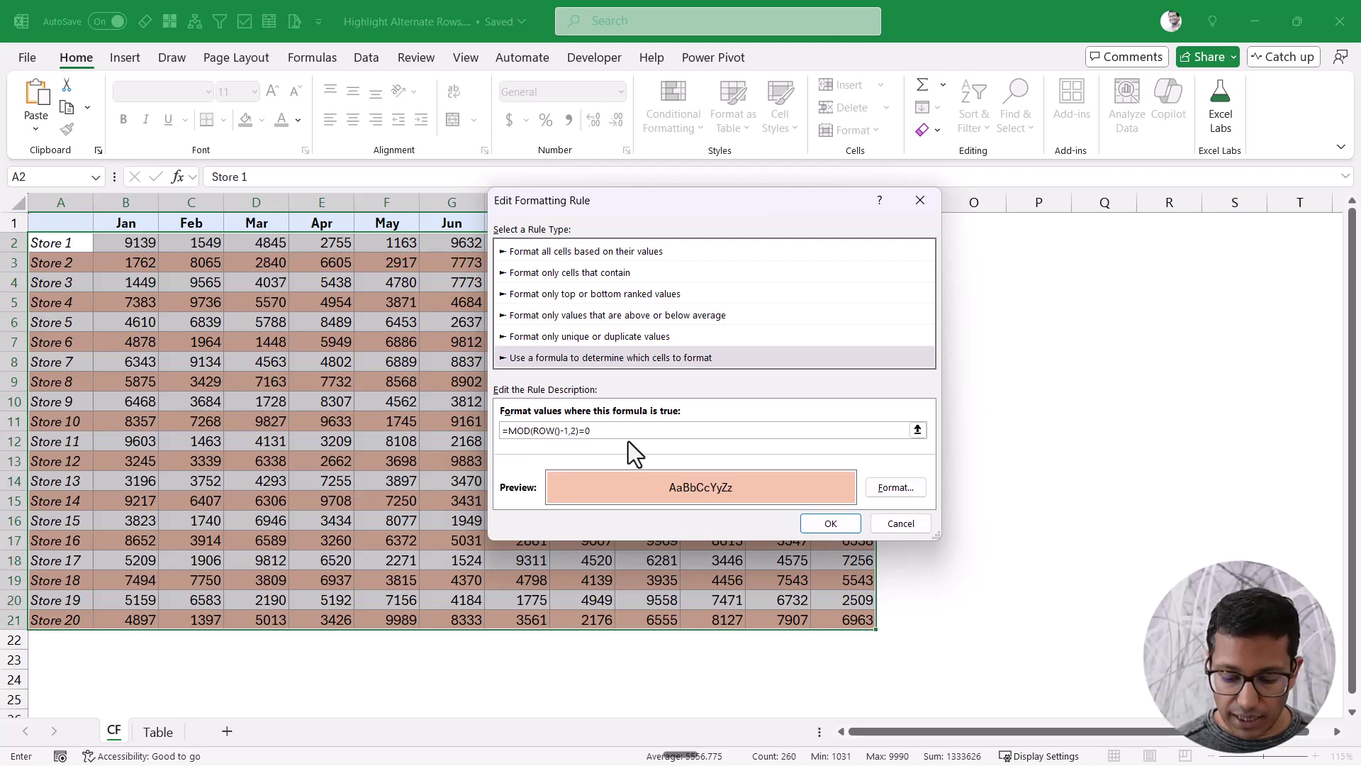
key("Delete")
type("3")
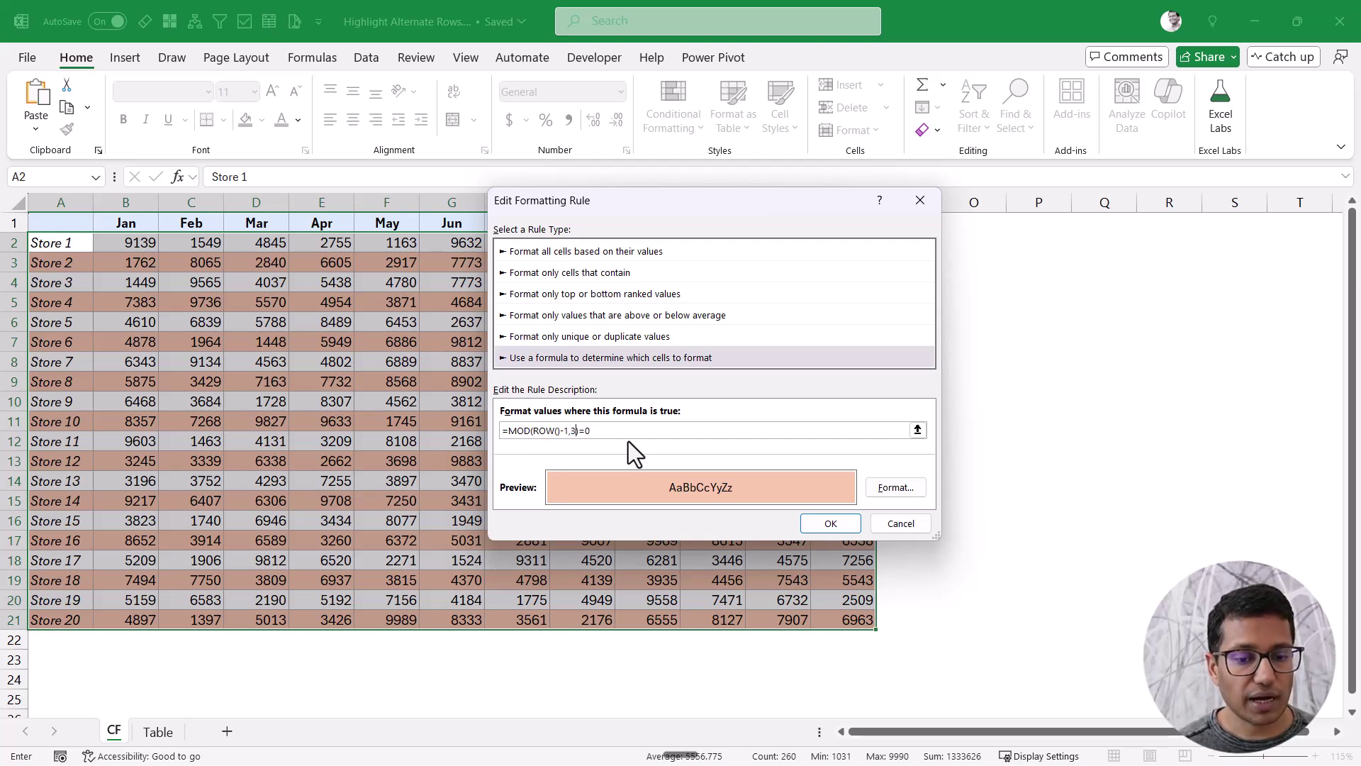
left_click(817, 523)
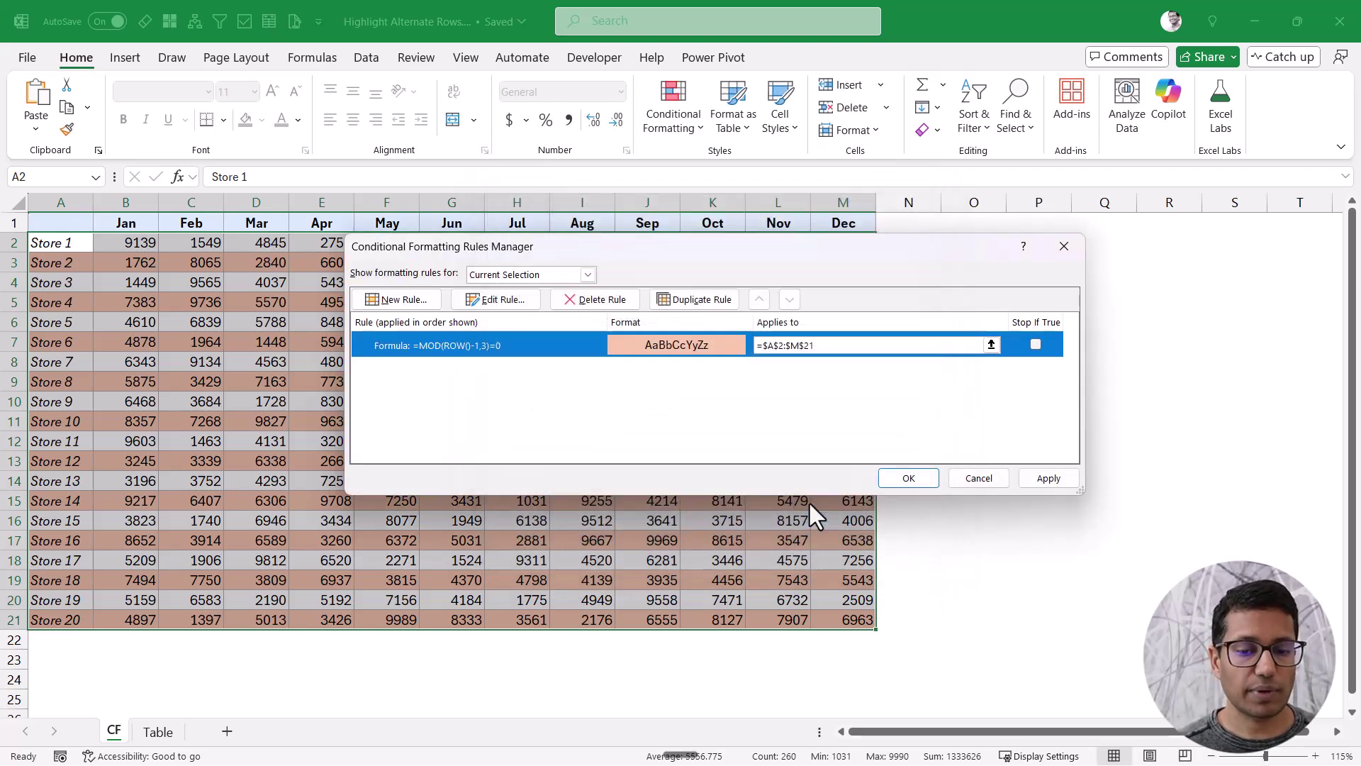
left_click(888, 479)
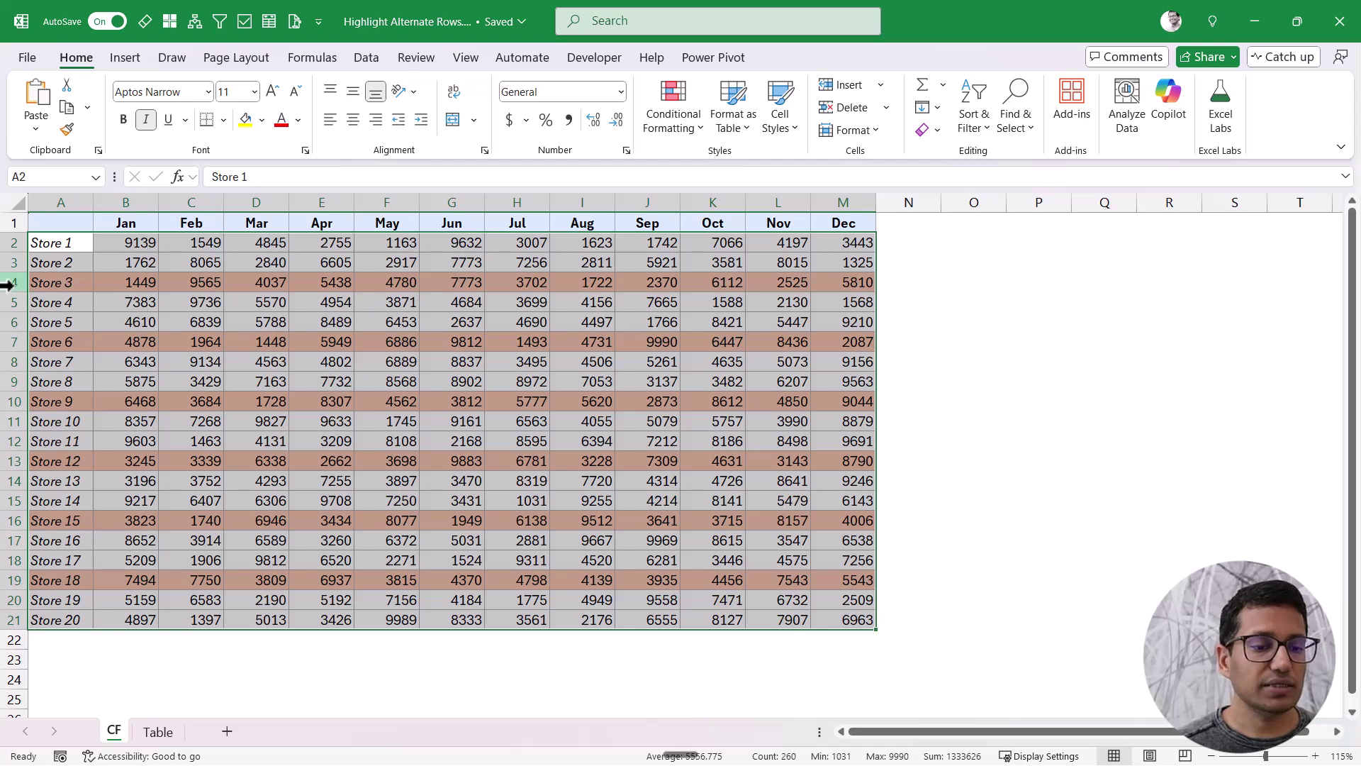
left_click(13, 282)
left_click(13, 341)
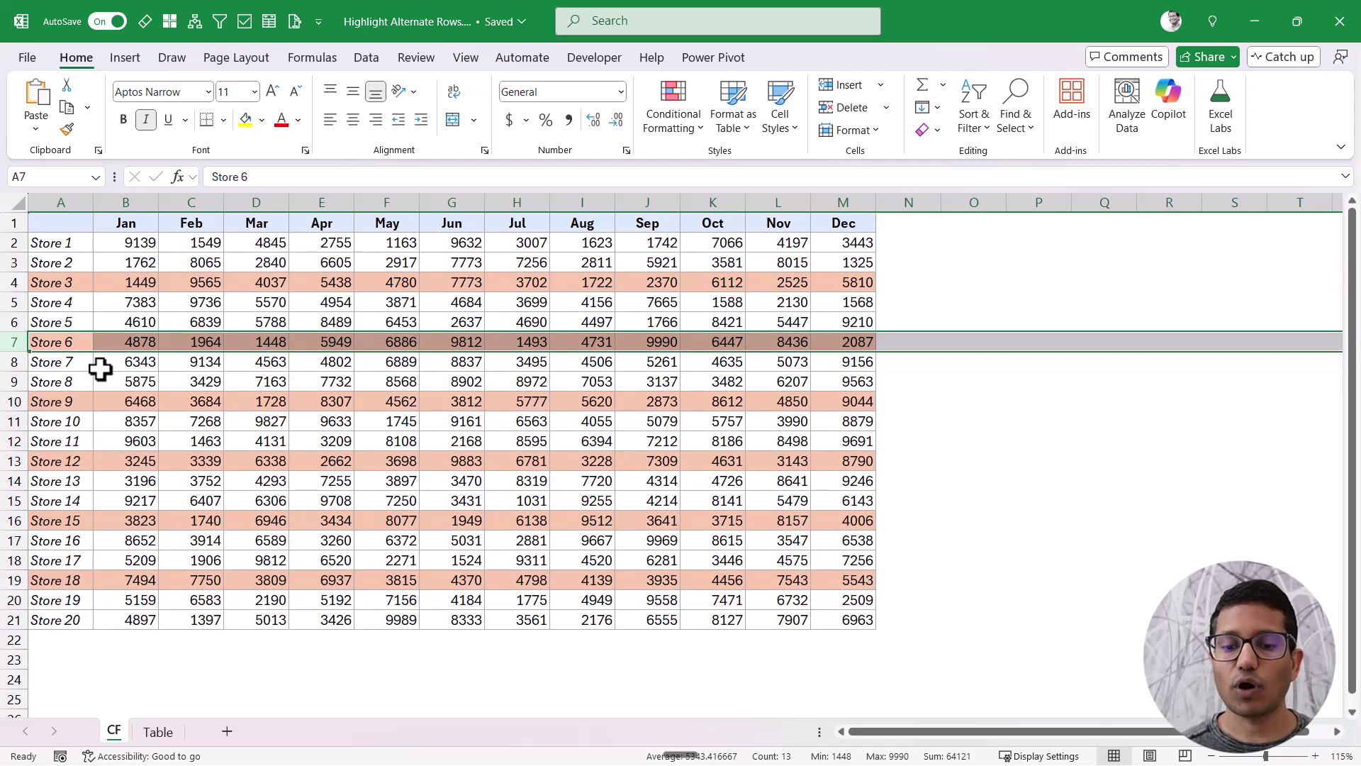
left_click(79, 246)
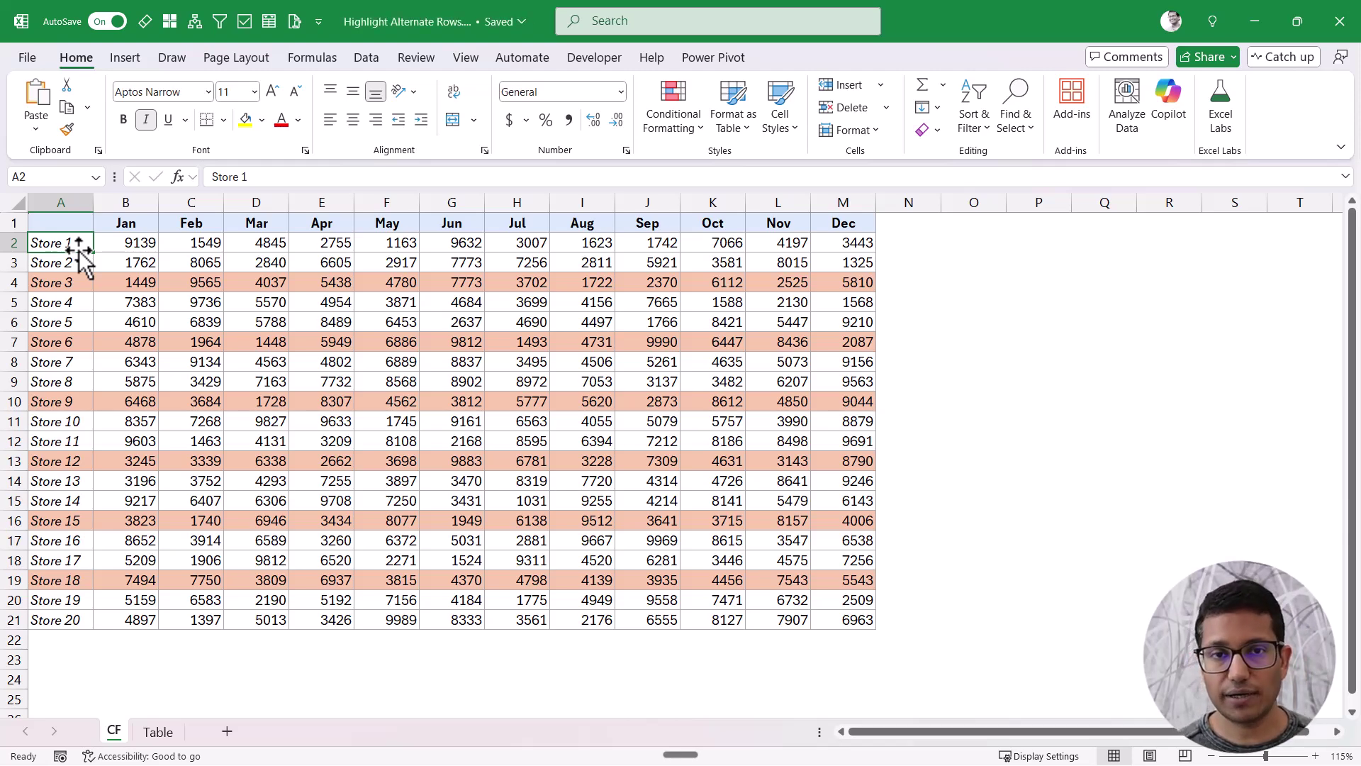
Step: On the Table sheet, convert the store data in A1:M21 into an Excel table with headers
left_click(158, 731)
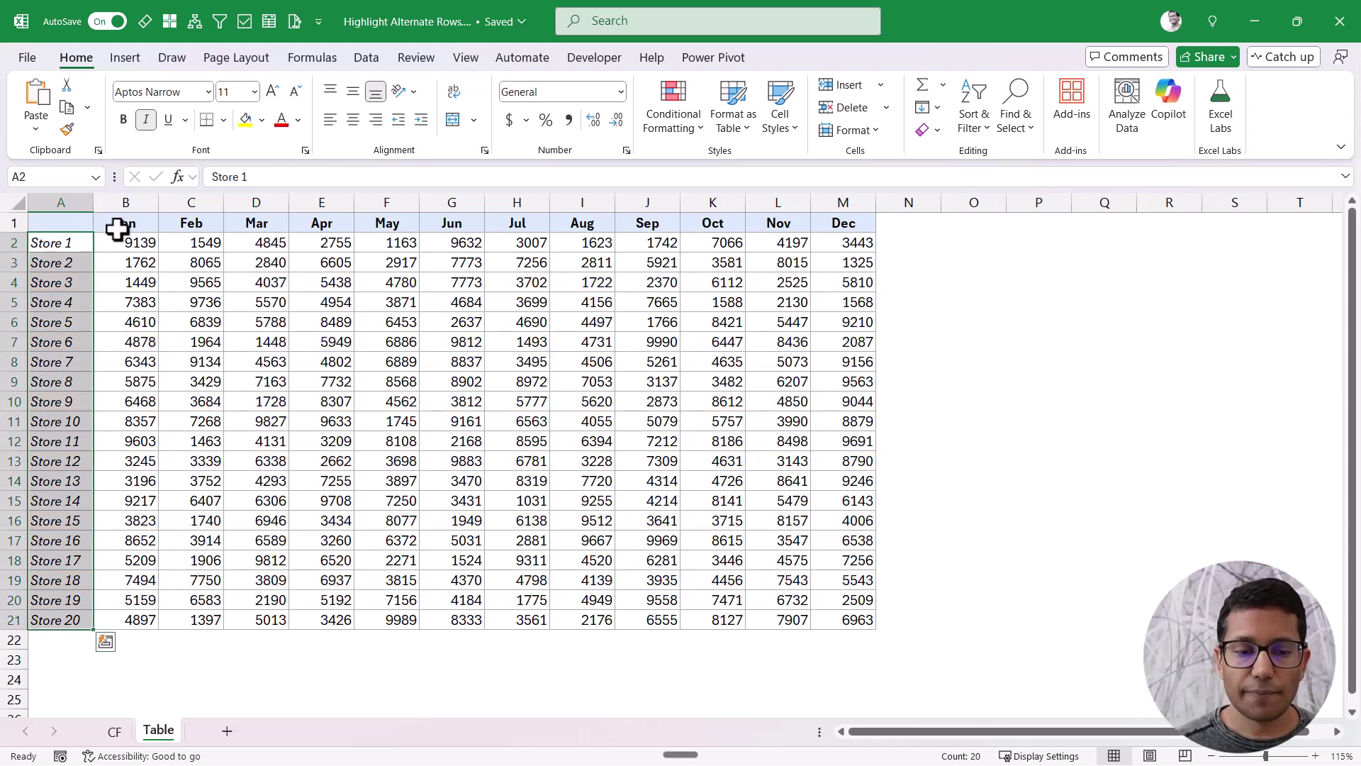
left_click_drag(76, 222, 835, 617)
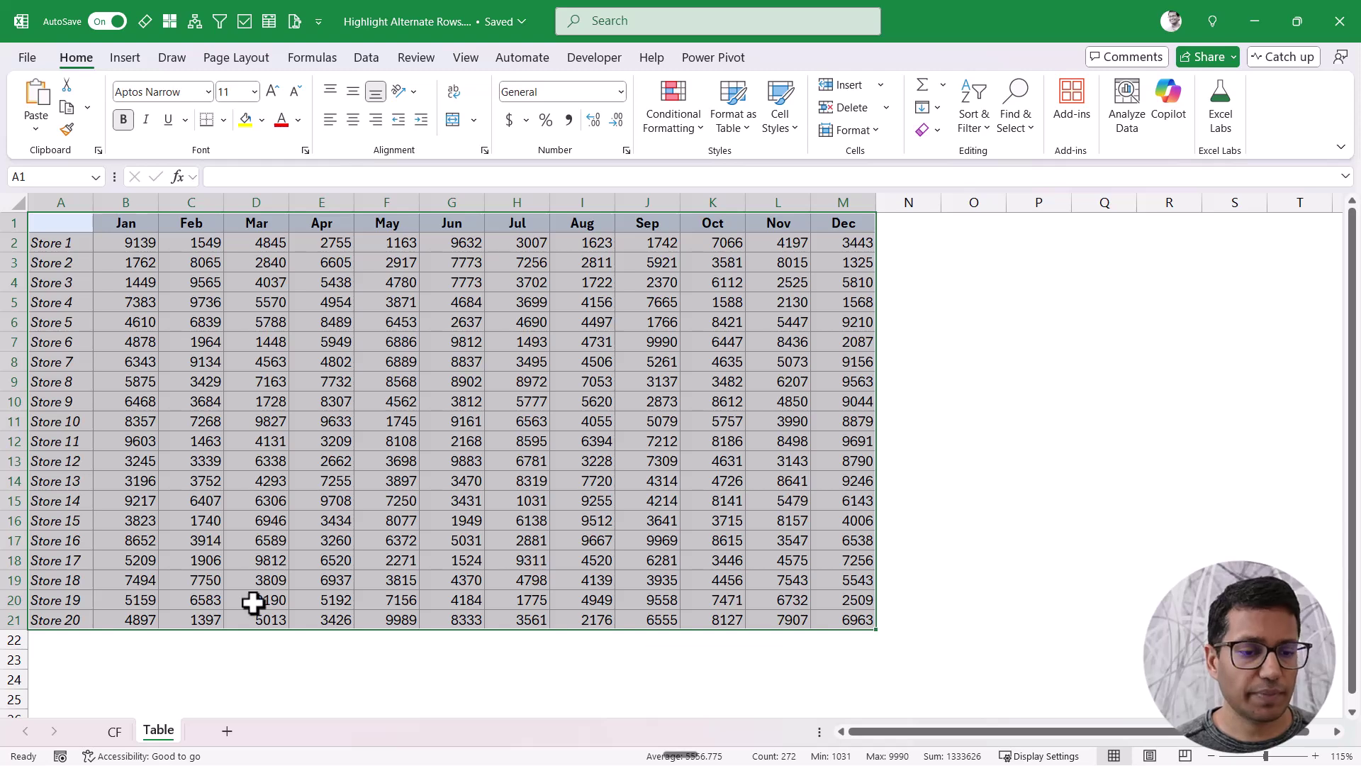
left_click(314, 362)
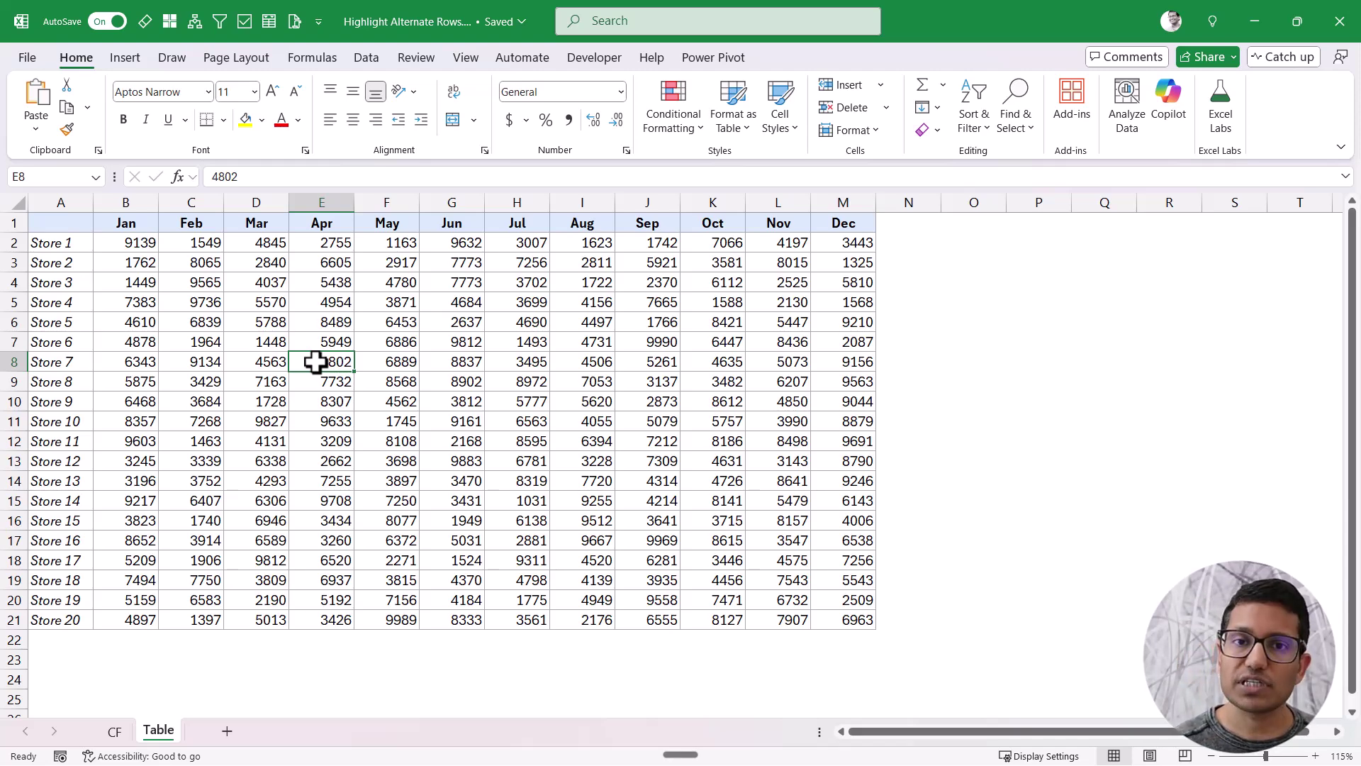
key("ctrl+t")
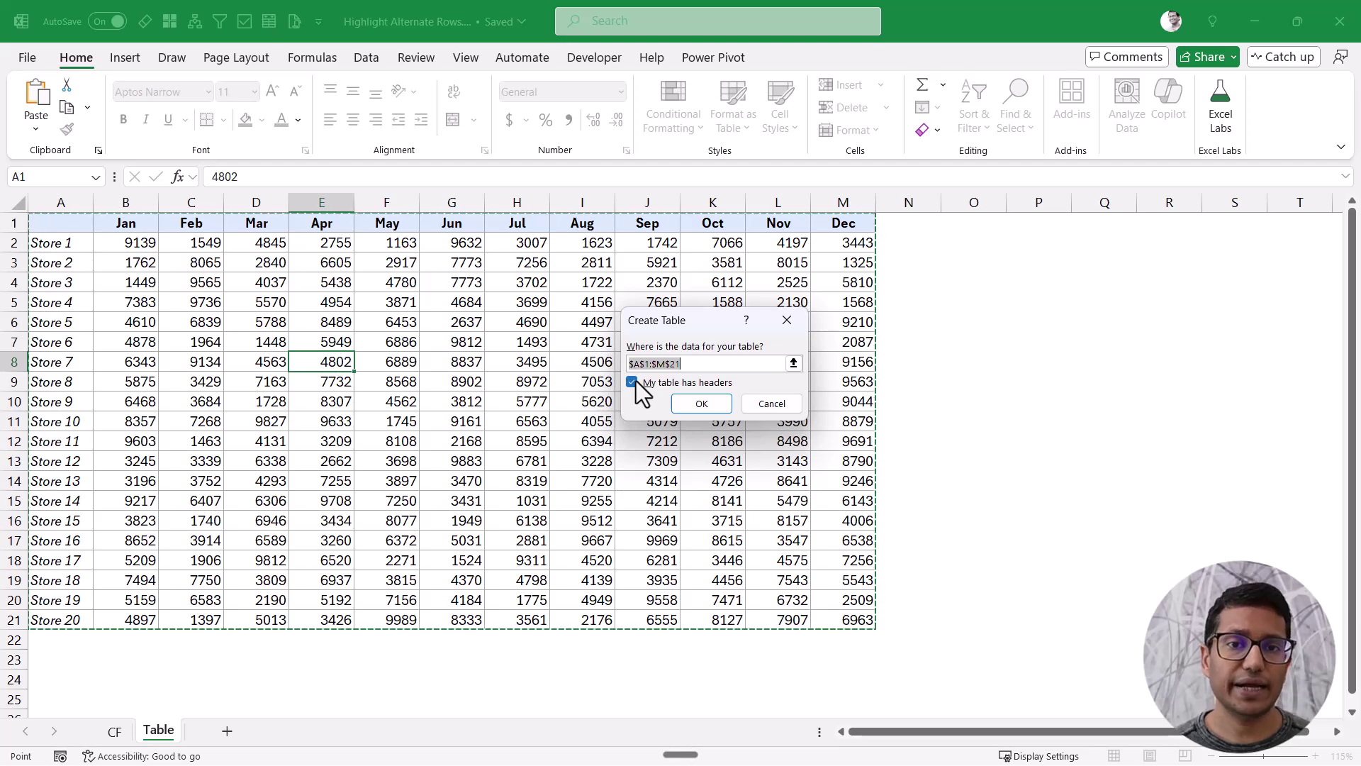
left_click(691, 407)
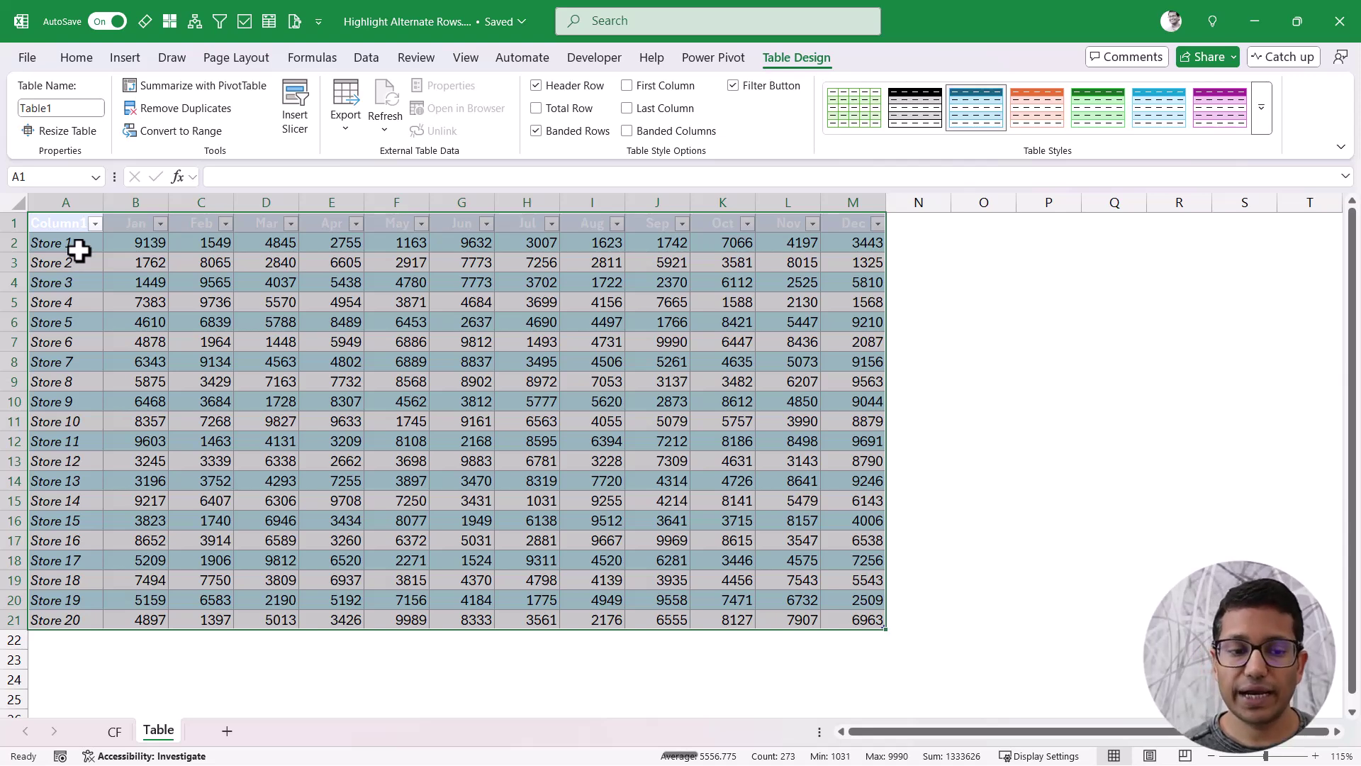
Step: Set the font color of the table's header row A1:M1 to Automatic
left_click(73, 222)
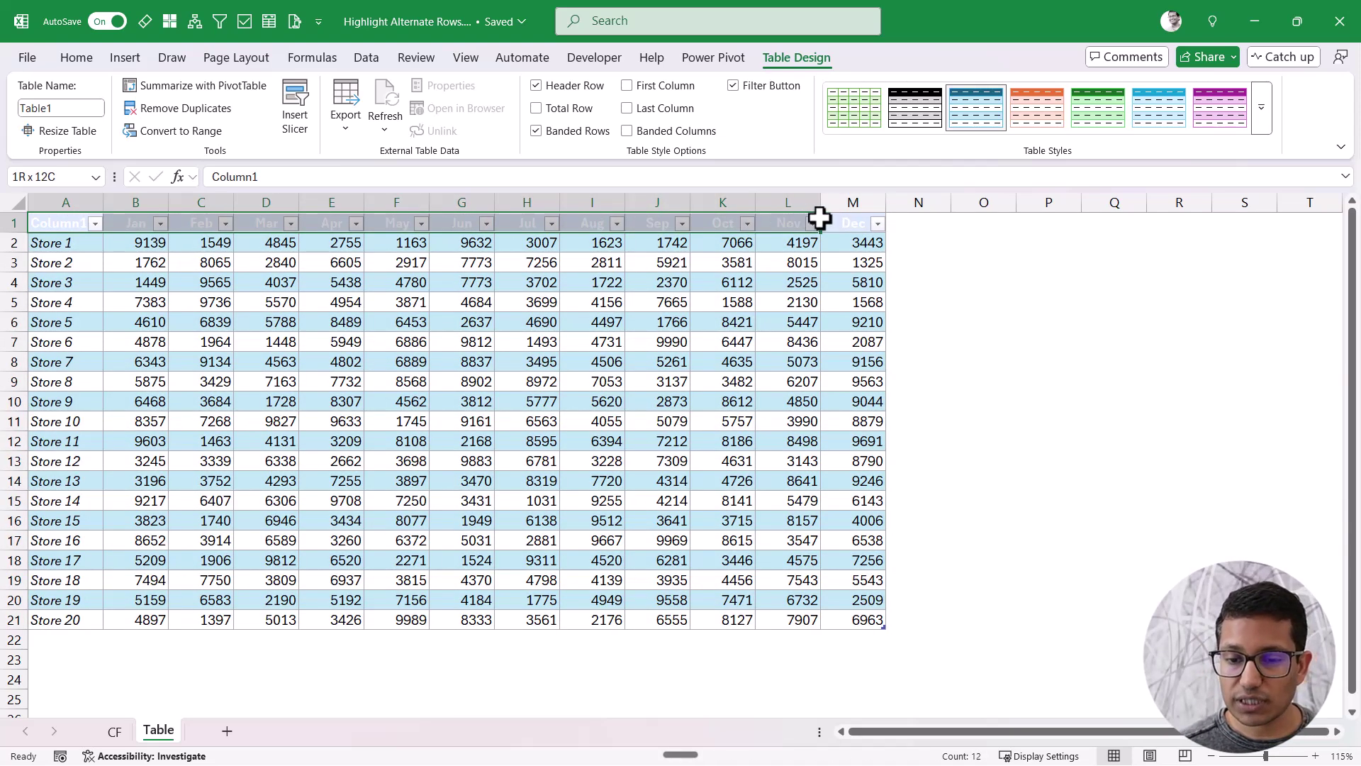
left_click(76, 58)
left_click(297, 119)
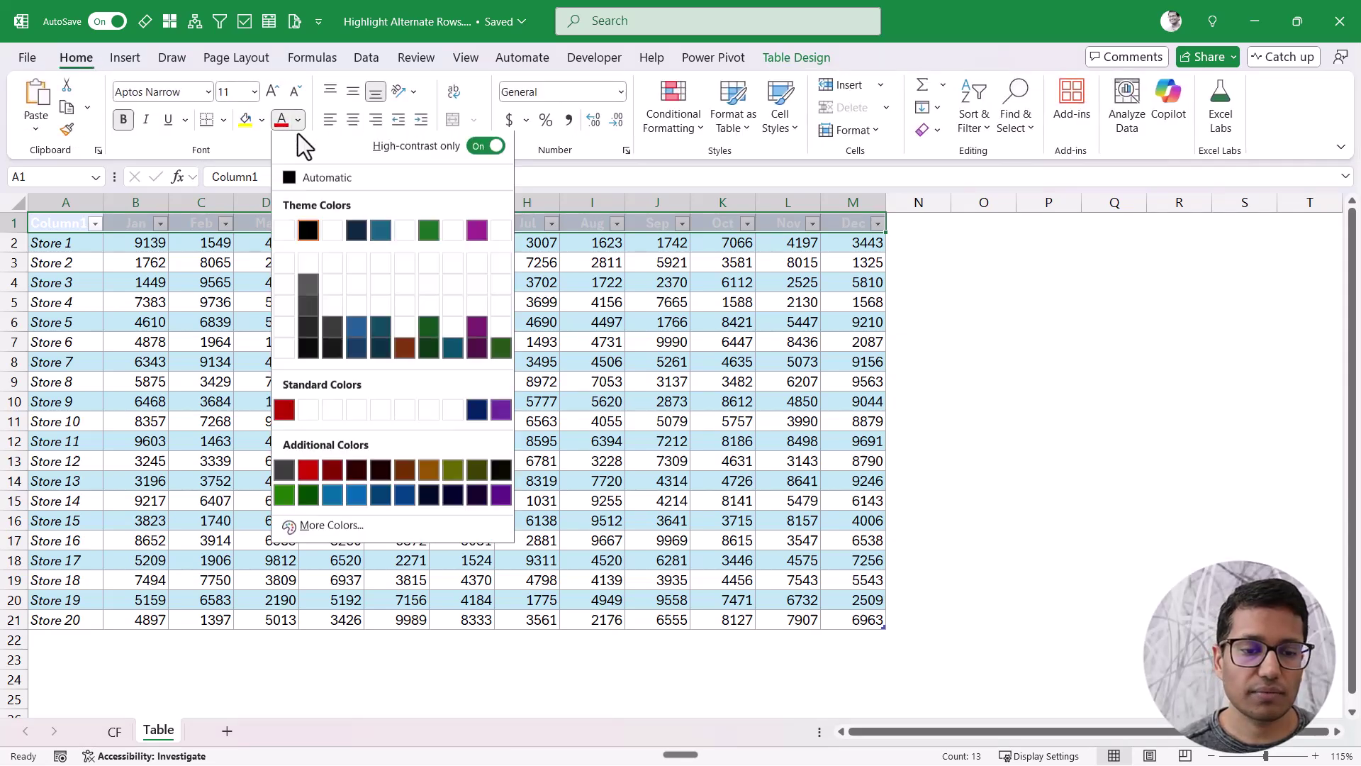
left_click(303, 182)
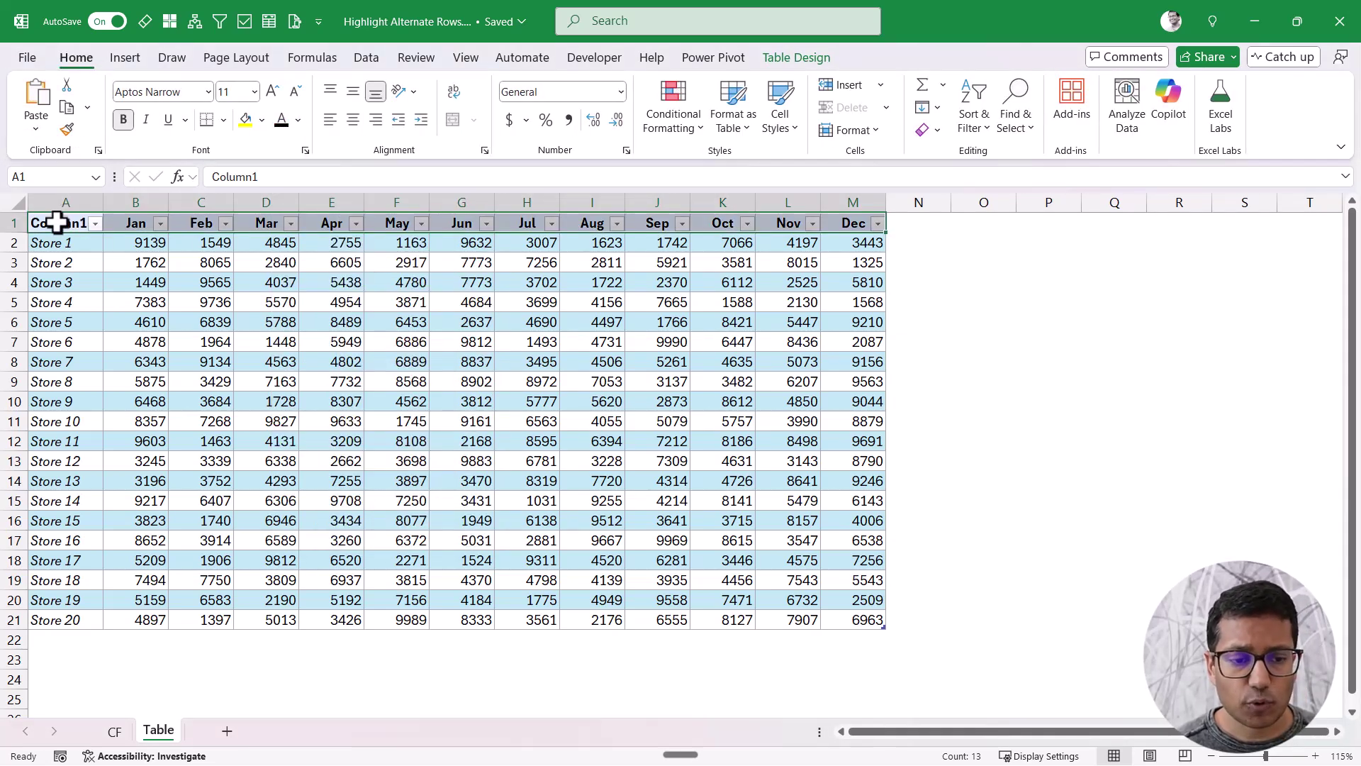
Step: Apply the Brown, Table Style Dark 3 style to the store table
left_click_drag(57, 222, 832, 617)
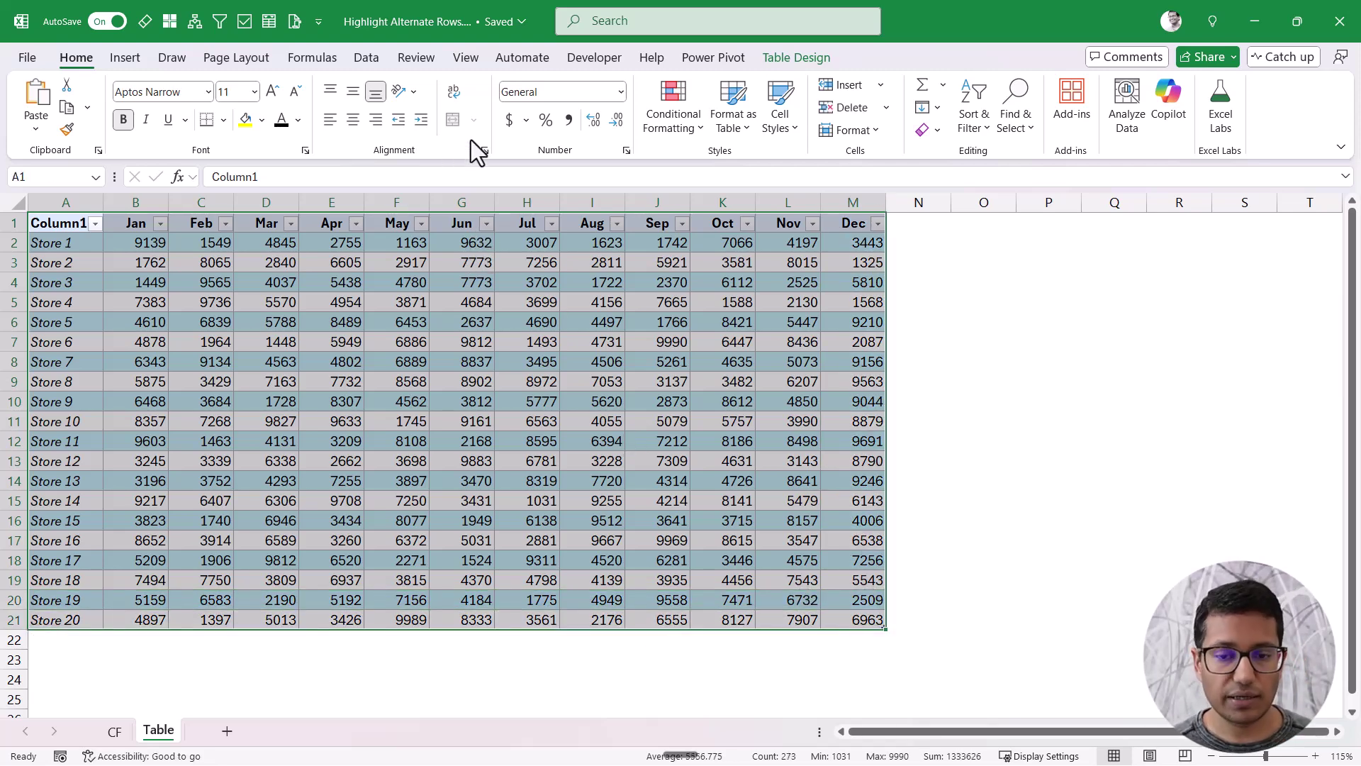
left_click(791, 61)
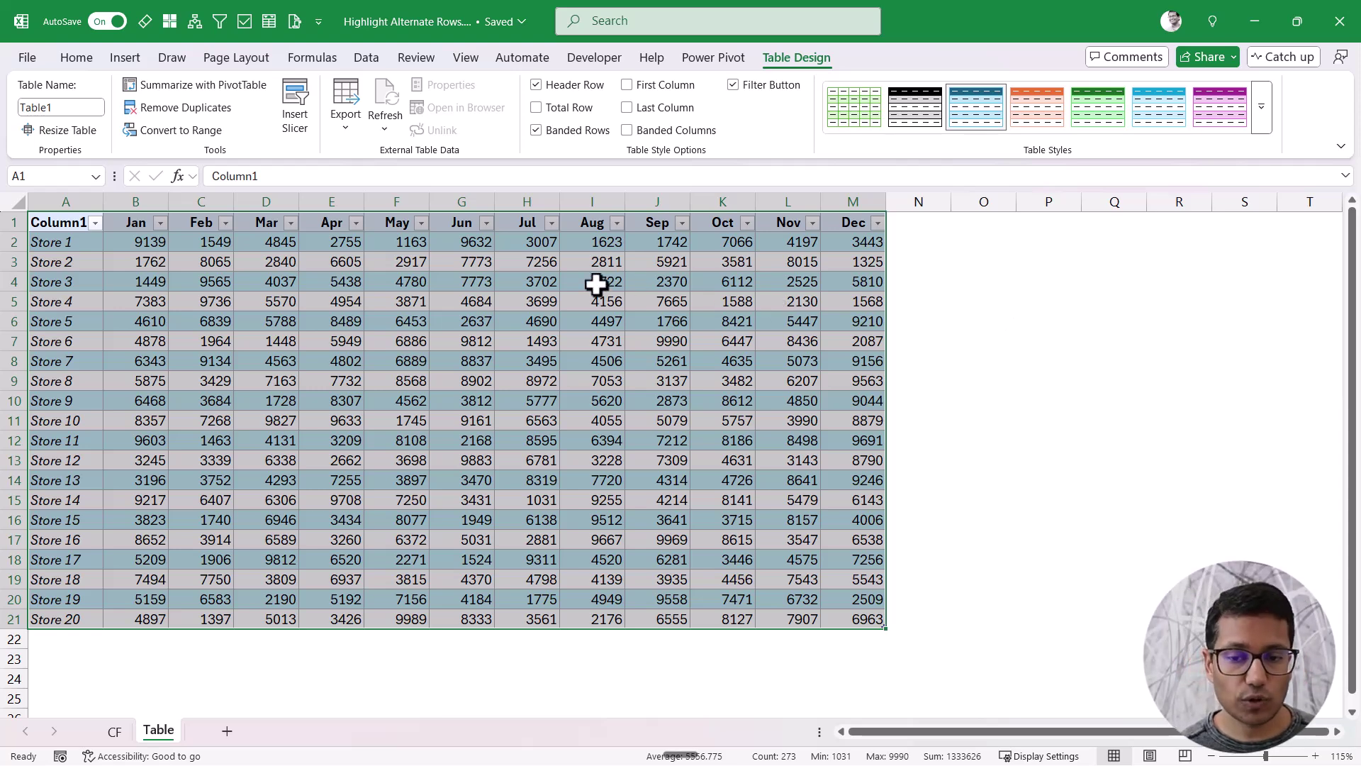
left_click(596, 284)
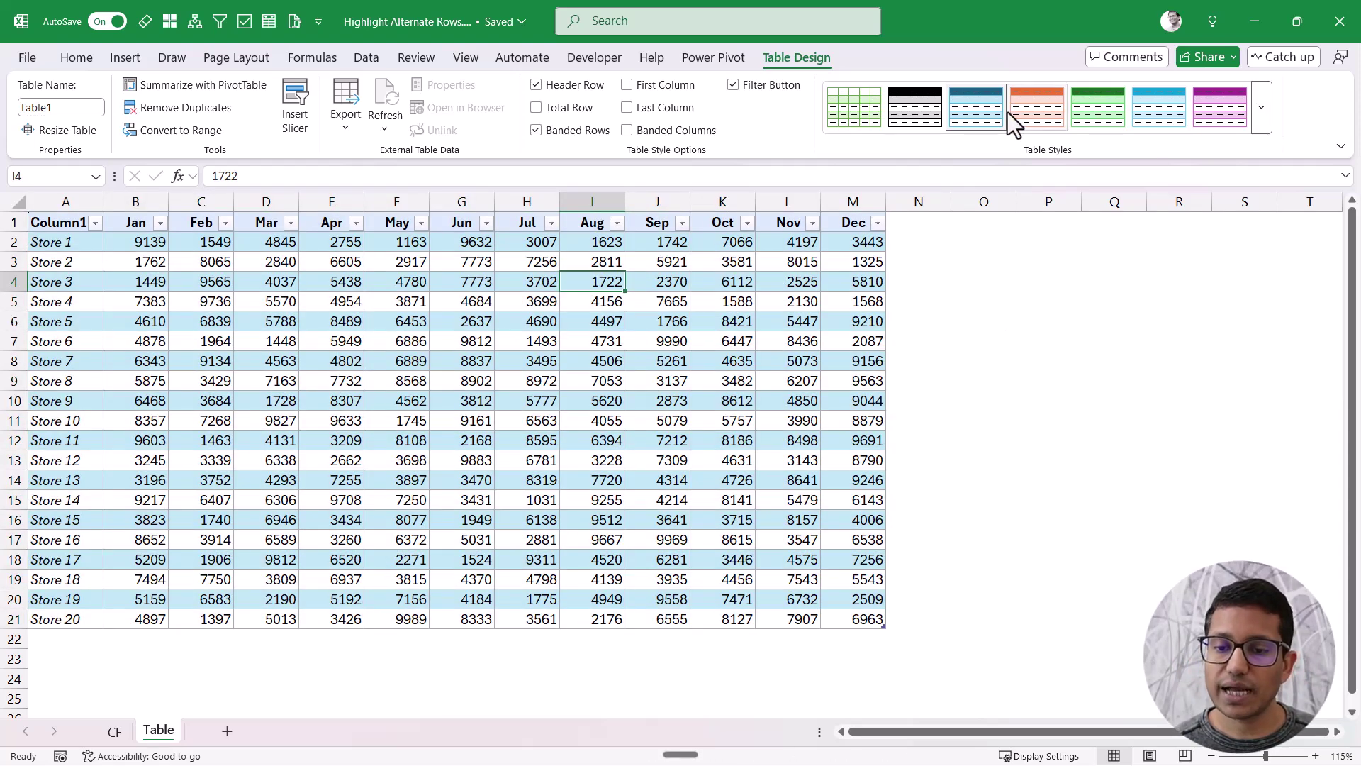
left_click(1259, 121)
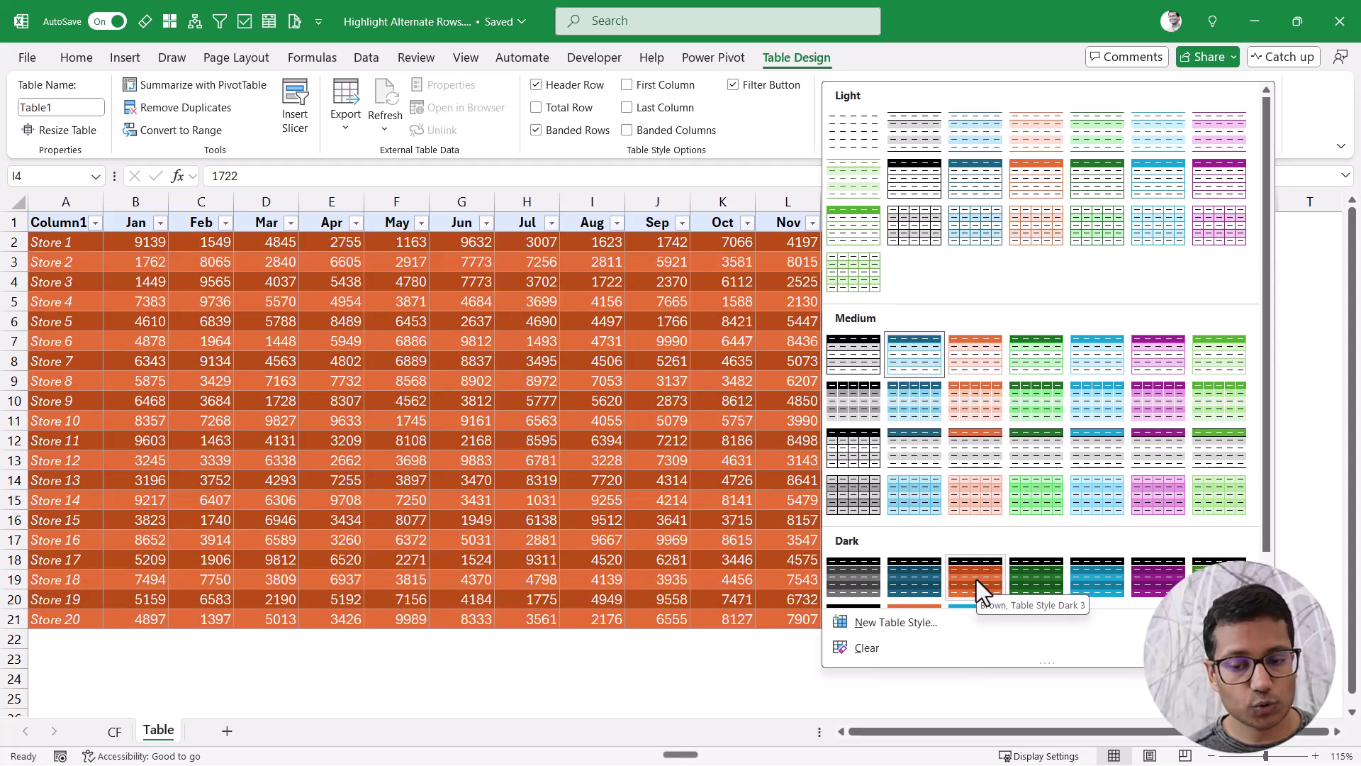
left_click(976, 579)
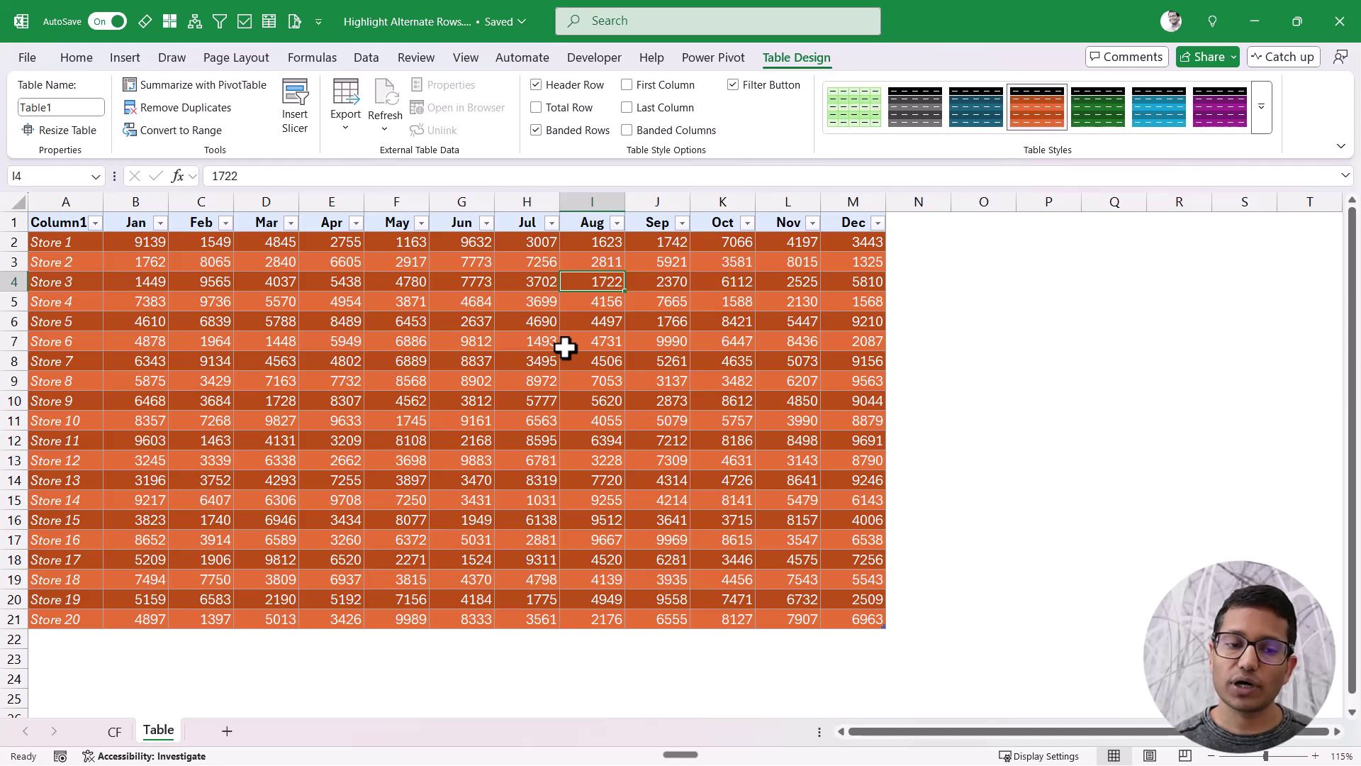